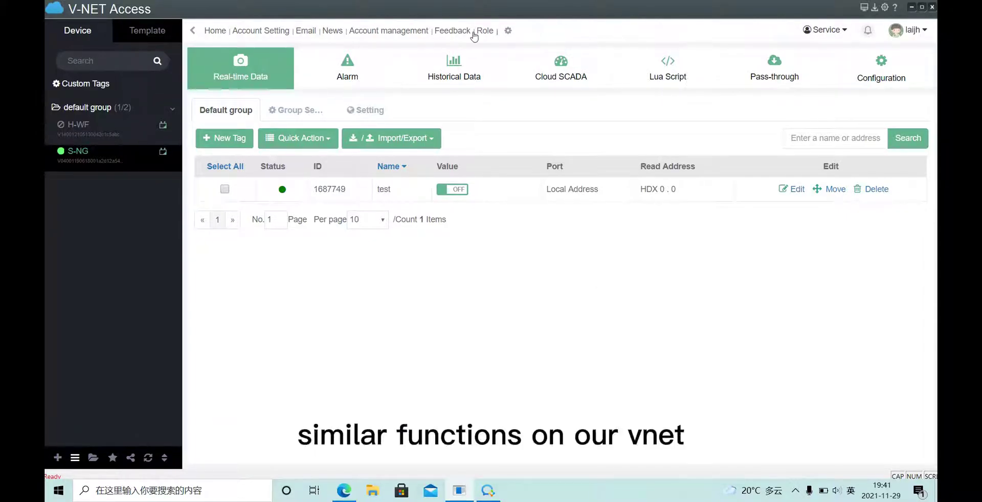
Go to the Sub-account page listing the one Viewer sub-account in Default group
click(406, 32)
click(485, 30)
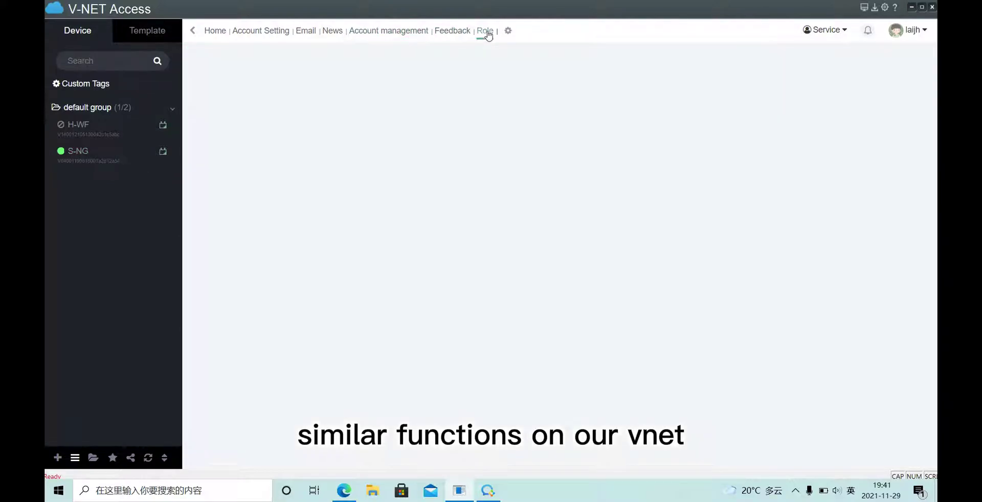
click(394, 34)
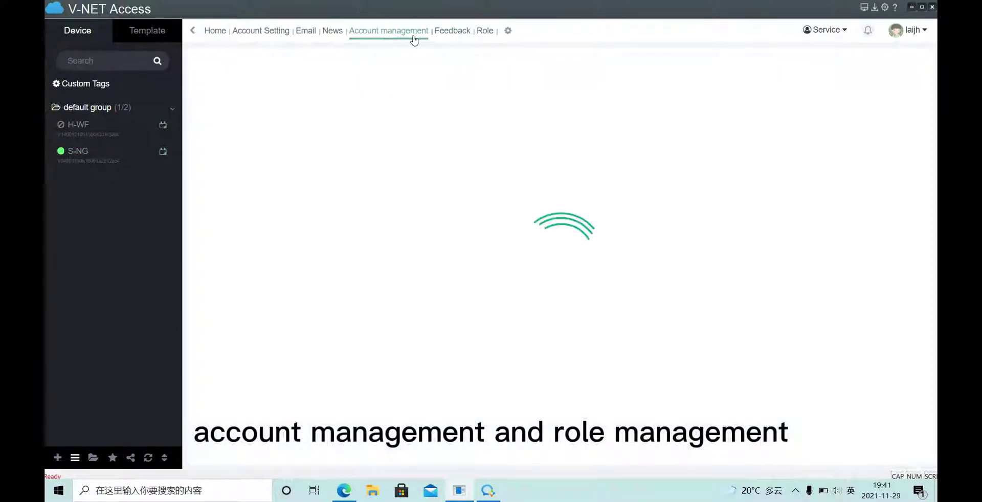
click(484, 31)
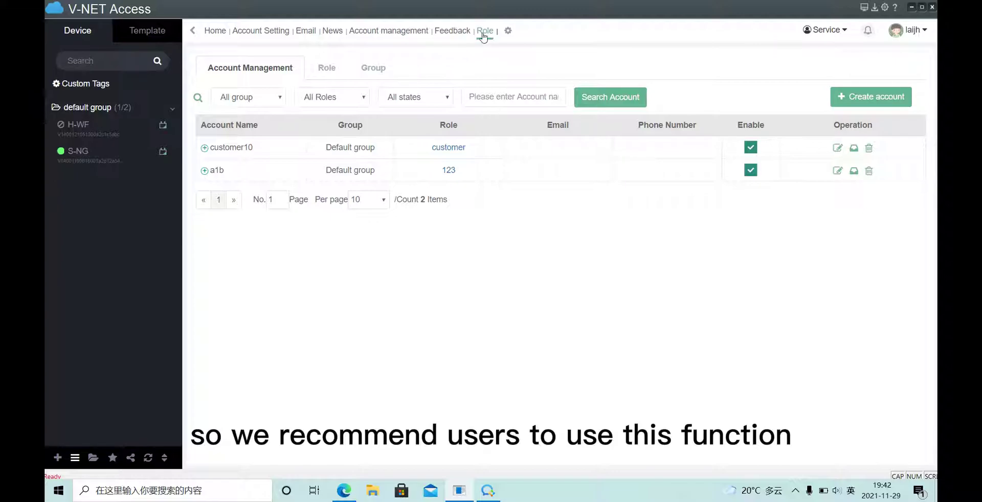
click(404, 31)
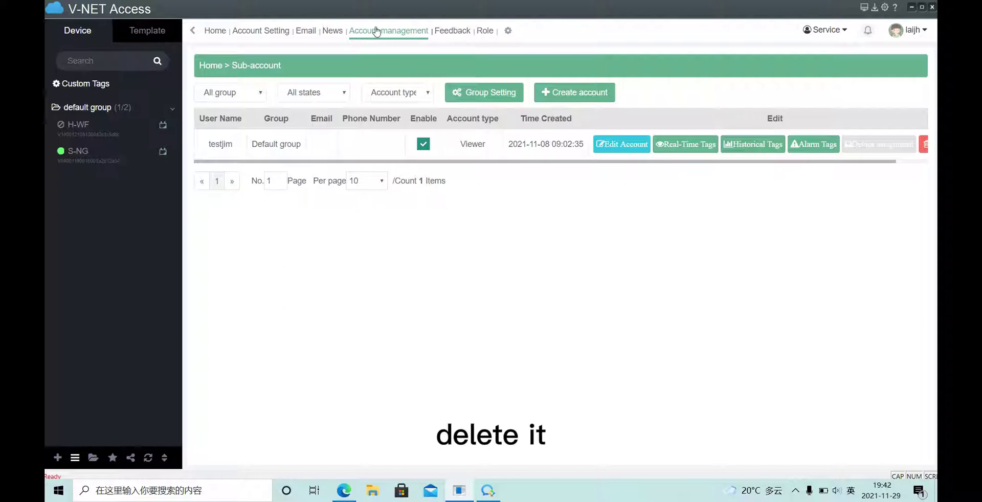
Compare the customer and 123 roles' permission settings under the Role sub-tab
click(484, 32)
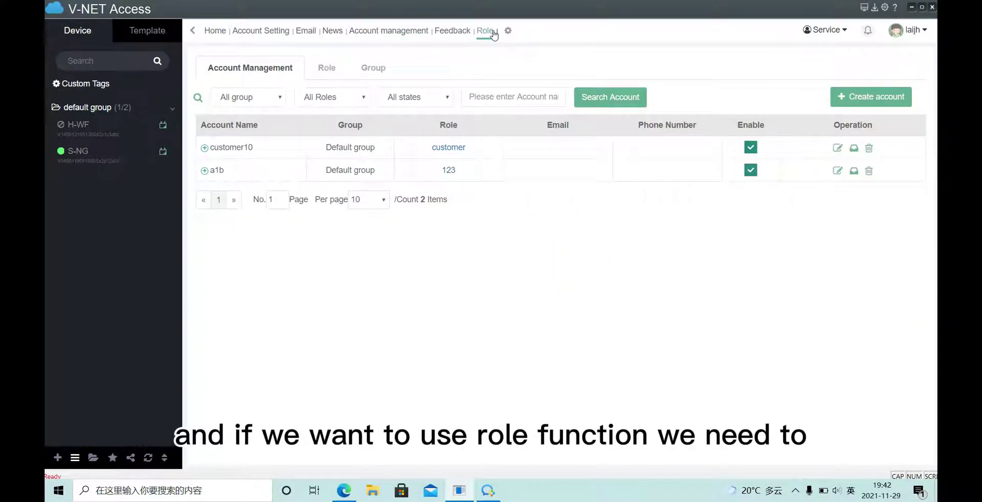
click(343, 69)
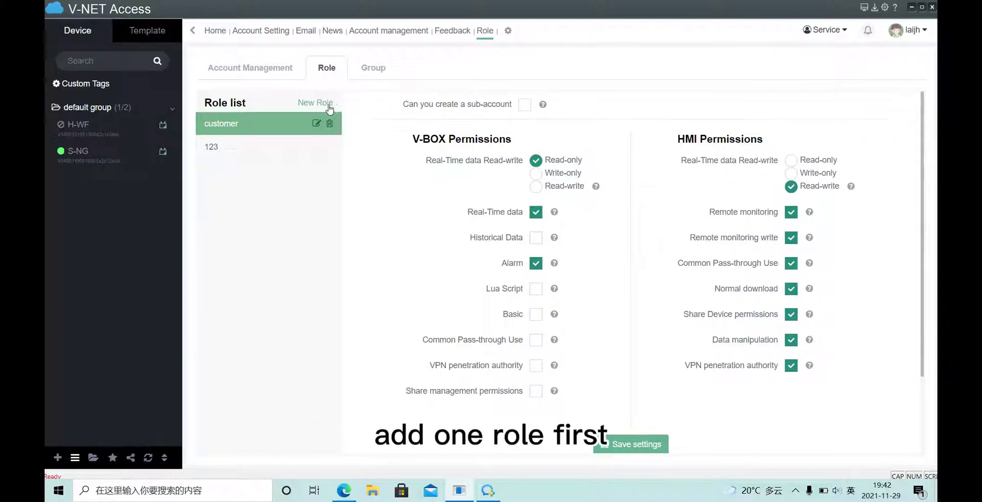
click(267, 144)
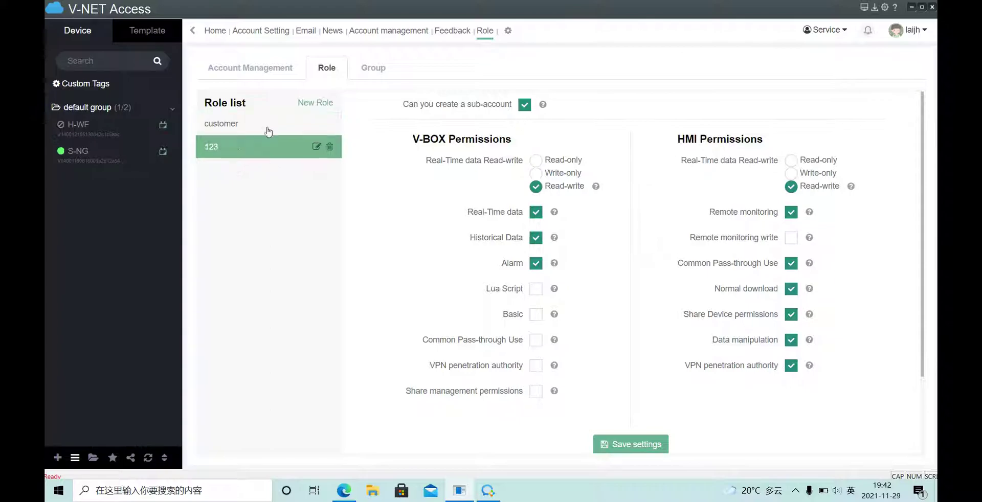
click(268, 129)
click(267, 144)
click(247, 128)
click(248, 139)
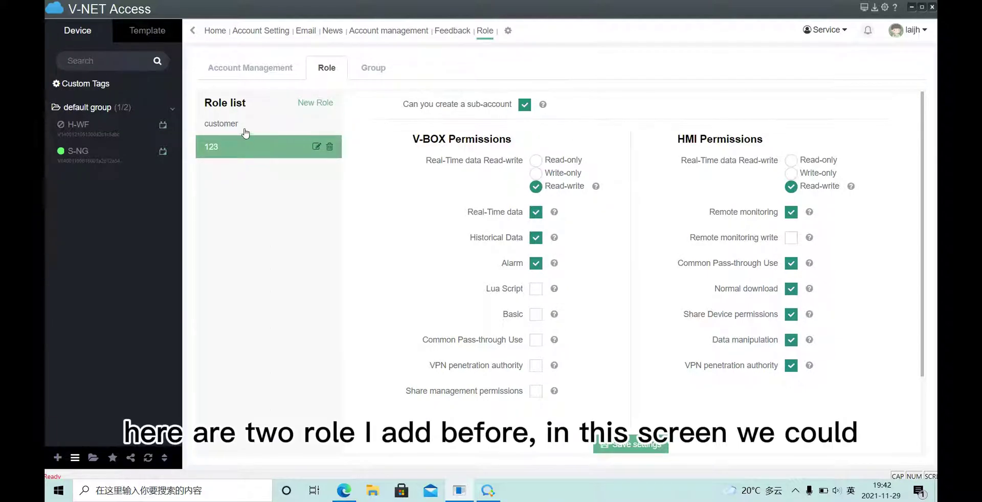
click(248, 129)
click(247, 139)
click(254, 129)
click(251, 146)
click(253, 132)
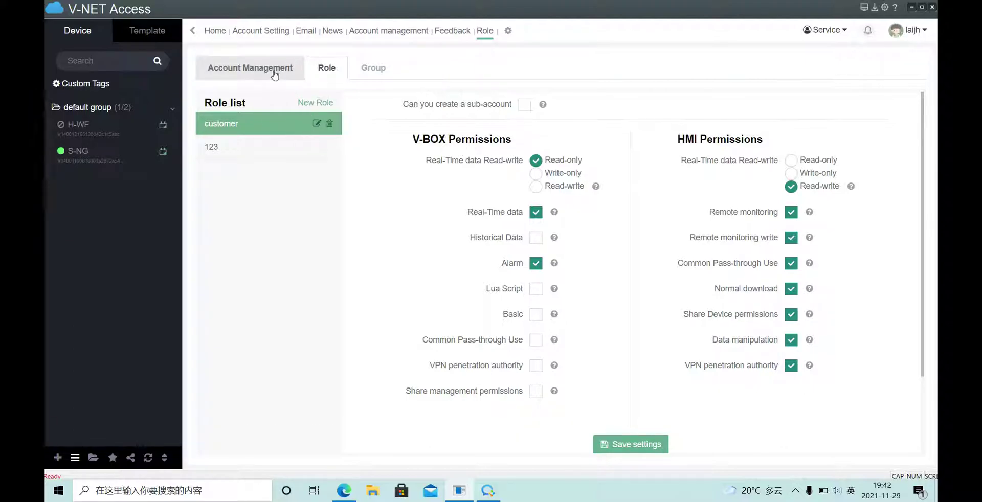
Point out the sub-account creation setting, then return to the account list
drag(404, 102, 547, 103)
click(471, 106)
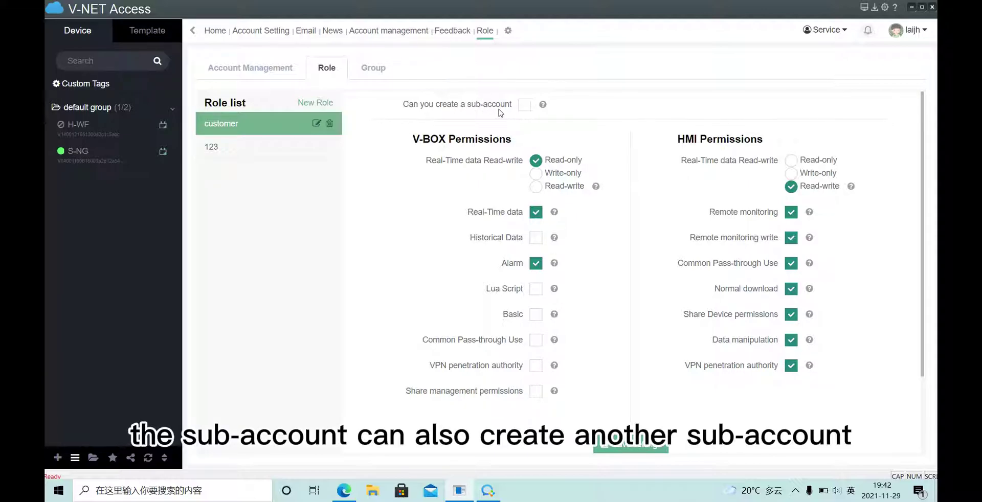
click(284, 71)
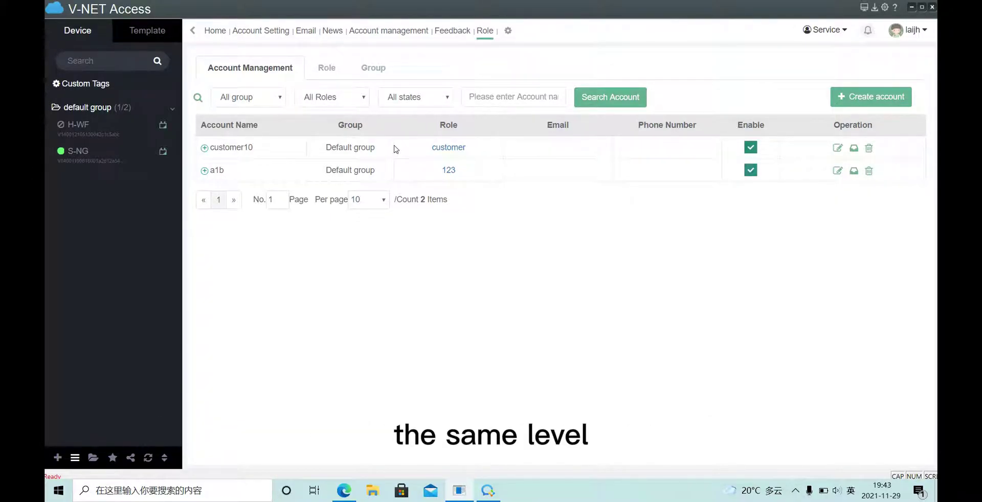
Expand the nested customer sub-accounts three levels deep, collapse the tree, then show the role list
click(206, 148)
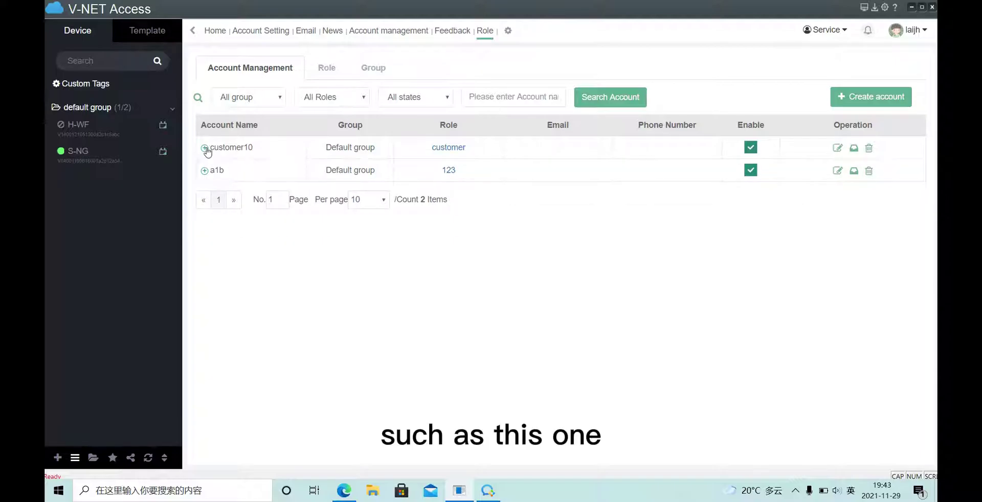
click(210, 171)
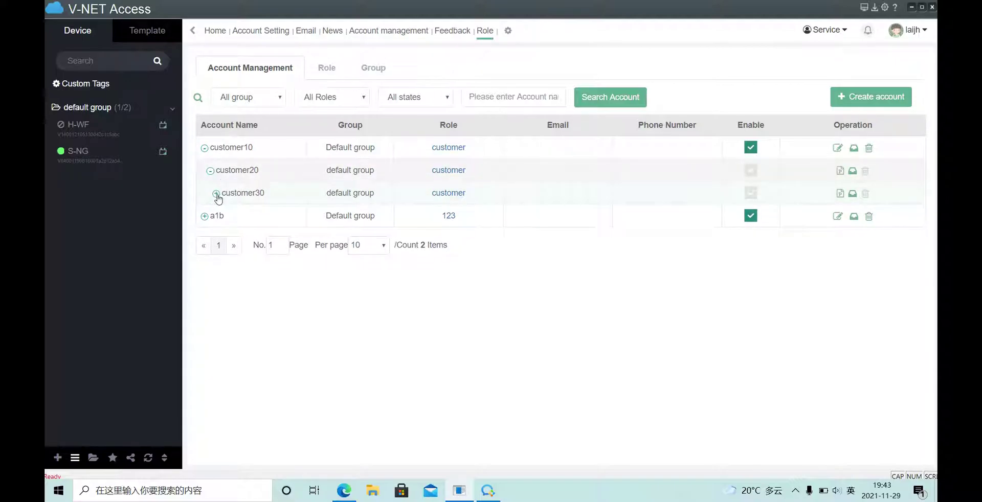
click(216, 193)
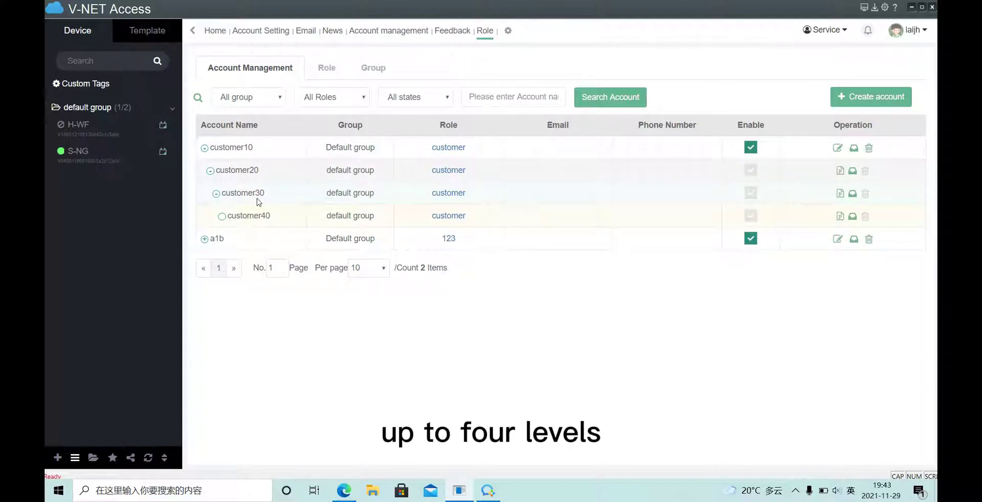
click(205, 149)
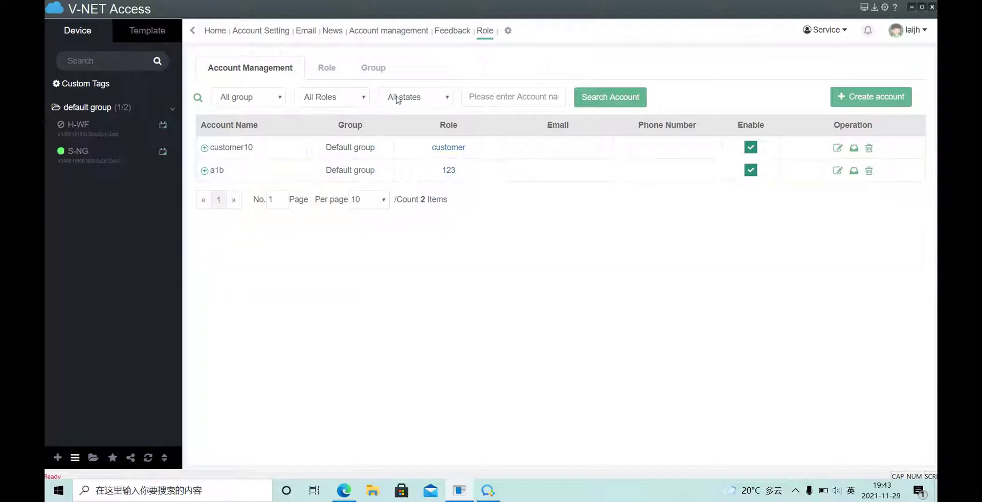
click(327, 70)
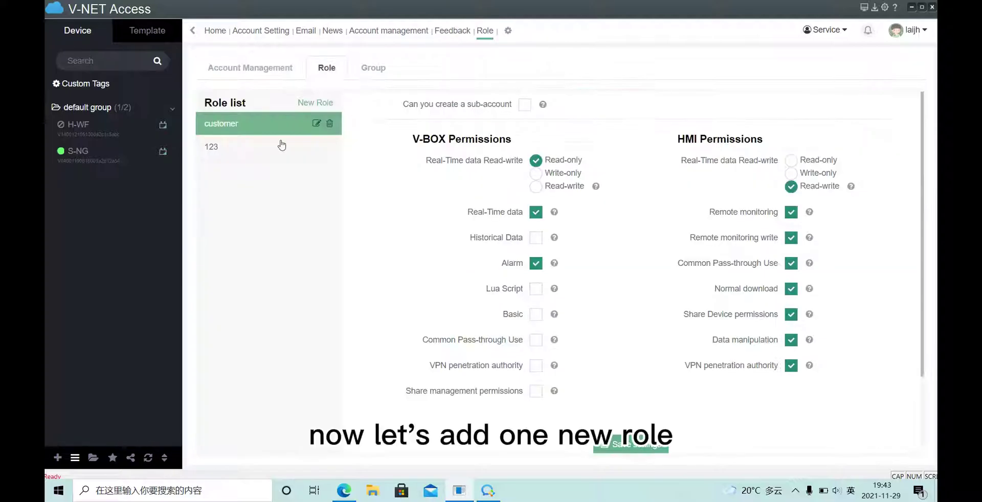
Create a new role named 'new'
click(315, 103)
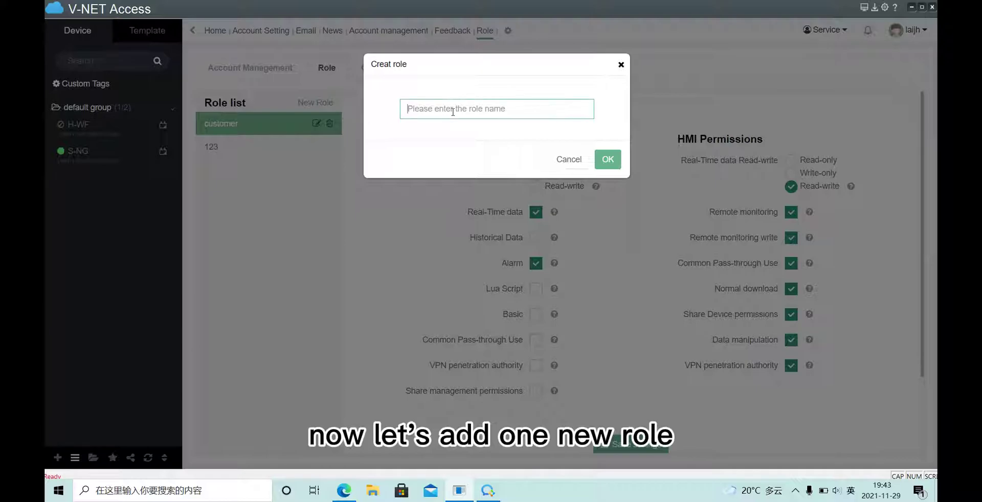
text(ne)
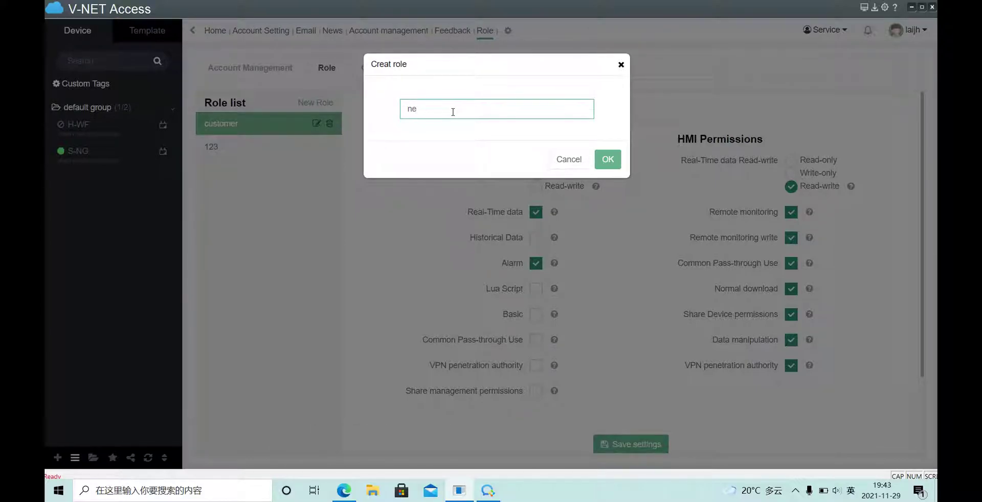
text(w)
click(608, 159)
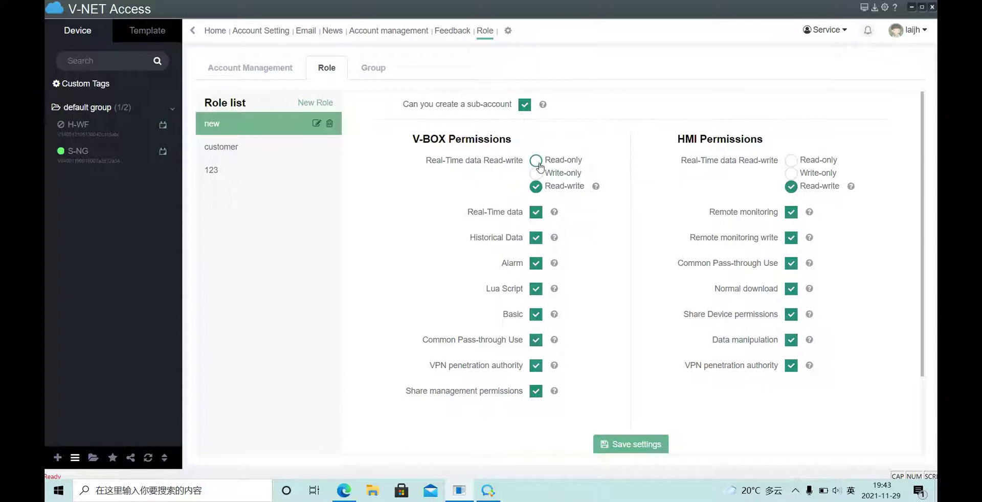
Remove the Alarm, Lua Script, Basic, Common Pass-through, VPN and Share management permissions
click(536, 263)
click(535, 288)
click(535, 314)
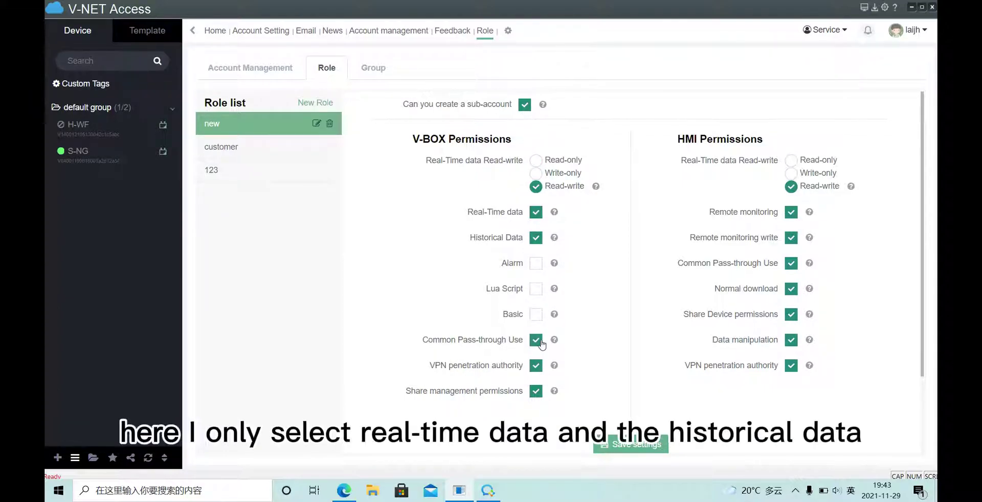
click(535, 340)
click(535, 365)
click(535, 390)
Make V-BOX real-time data read-only, disable sub-account creation, and save the role
drag(469, 213, 540, 221)
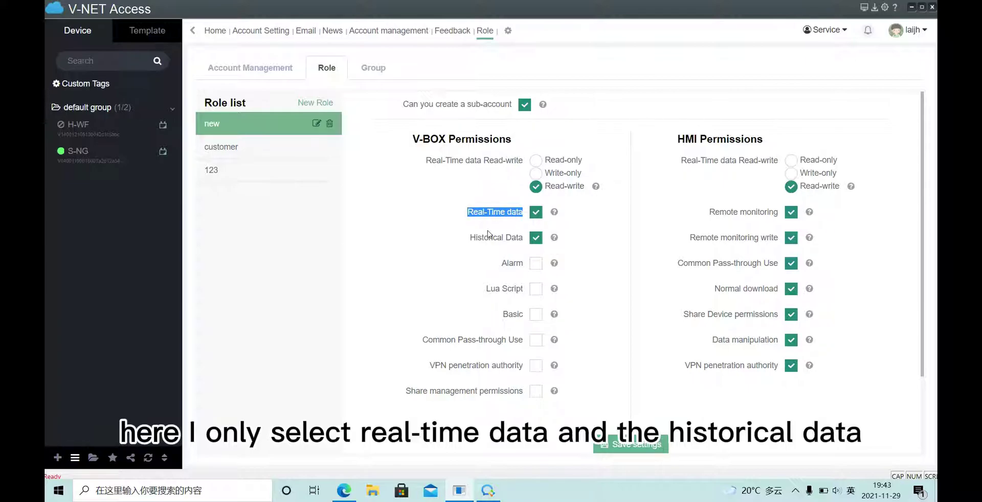
drag(470, 238, 529, 239)
click(583, 220)
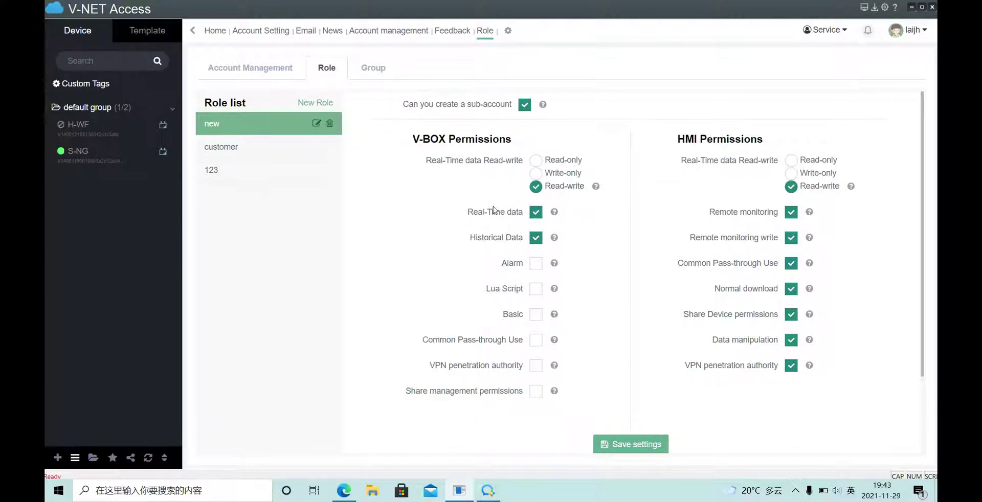
drag(469, 211, 560, 210)
click(560, 211)
click(535, 160)
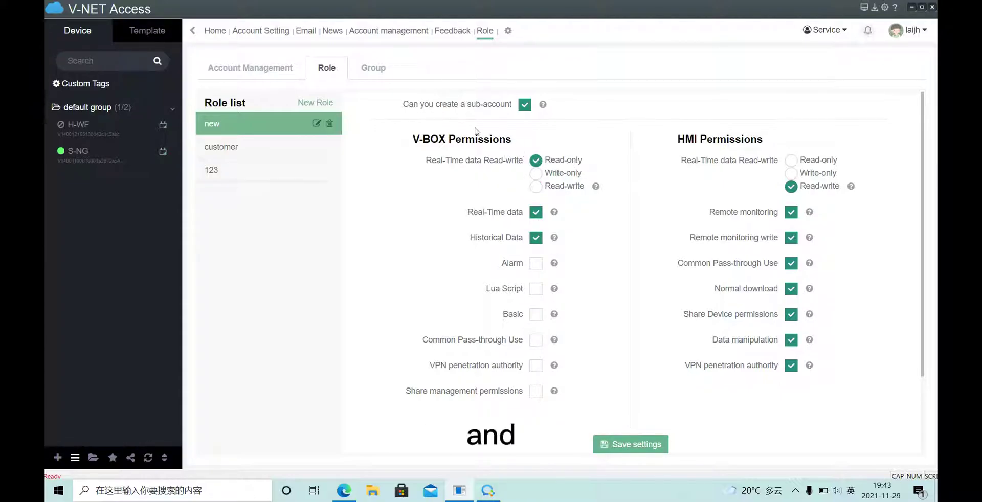
drag(403, 104, 513, 107)
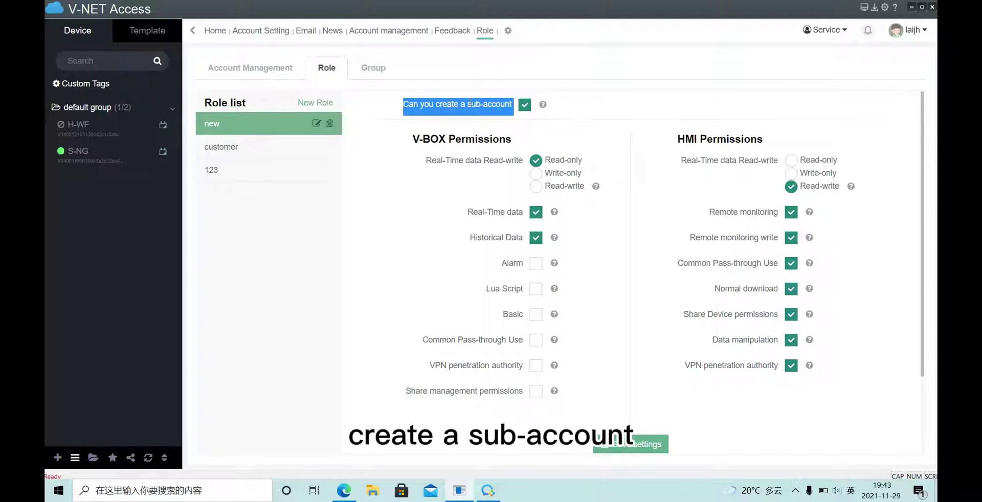
click(524, 106)
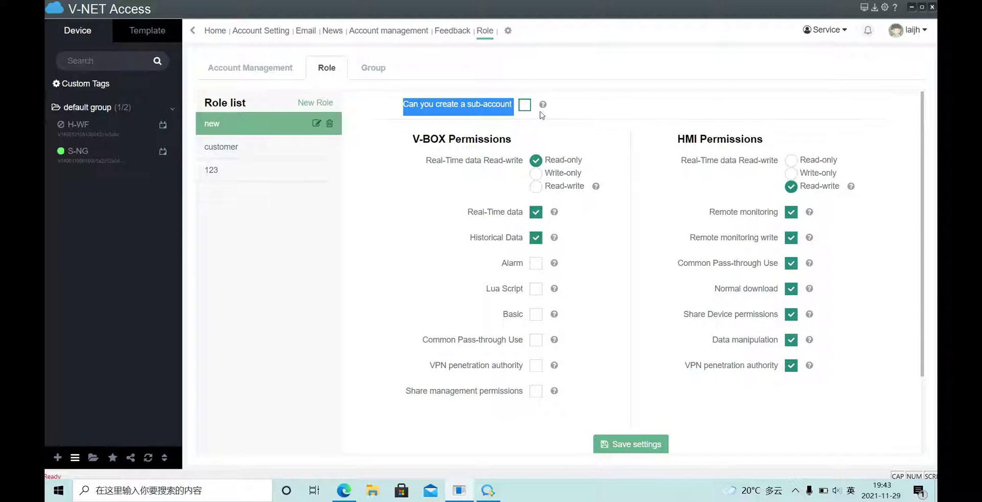
click(647, 446)
click(512, 282)
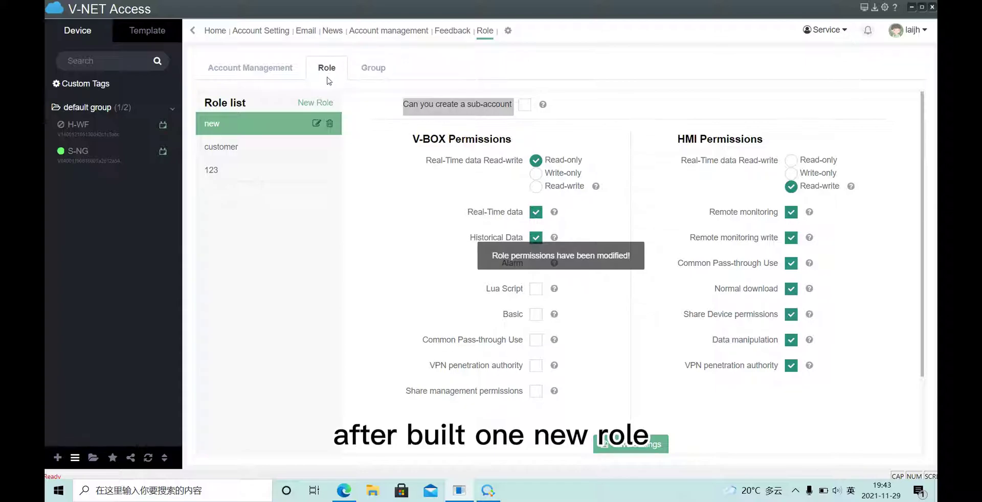
Create sub-account jim777 with a password, role 'new', in Default group
click(250, 68)
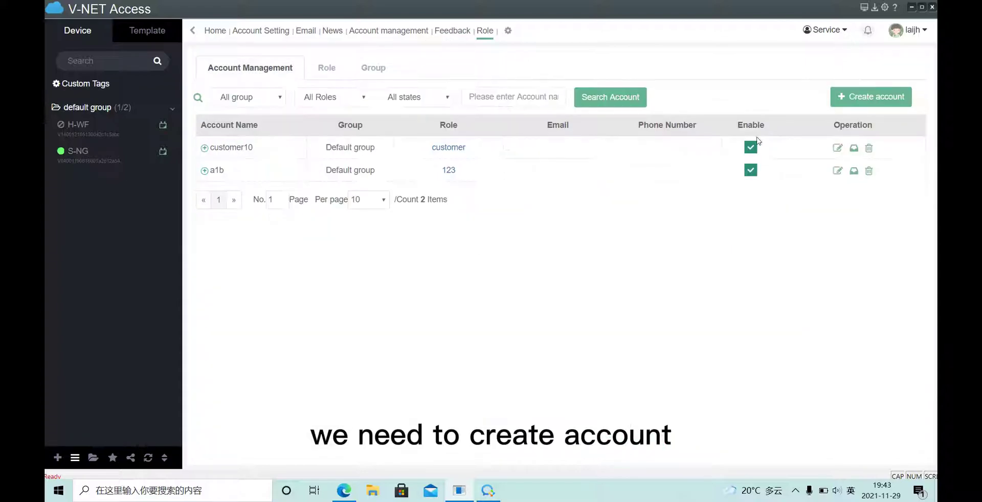
click(892, 100)
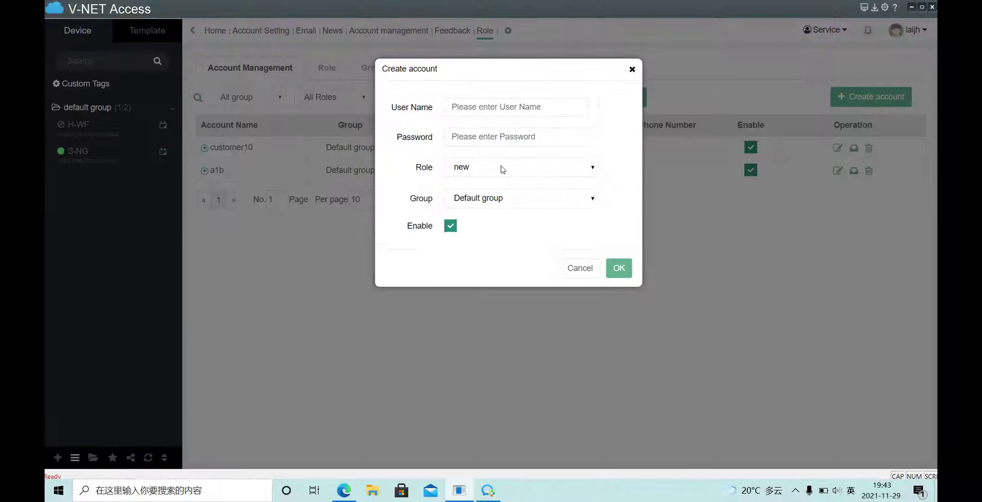
click(478, 169)
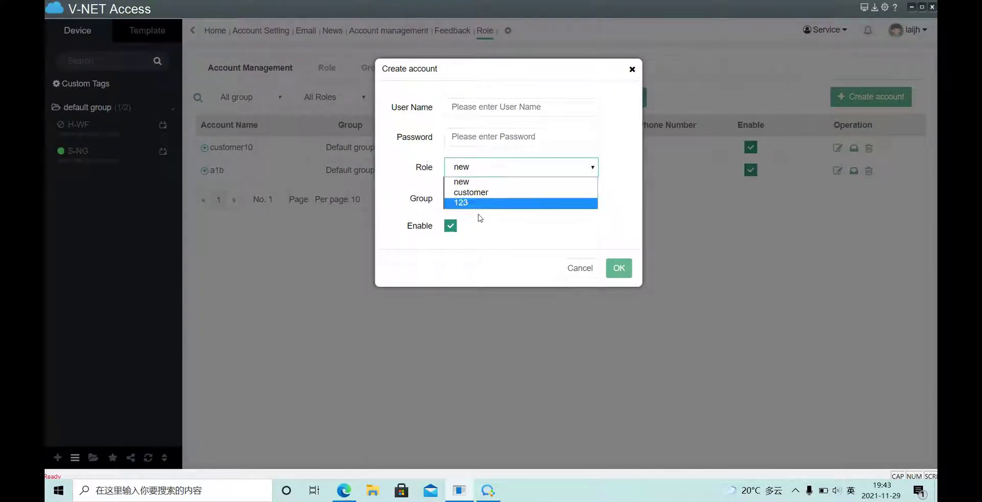
click(467, 182)
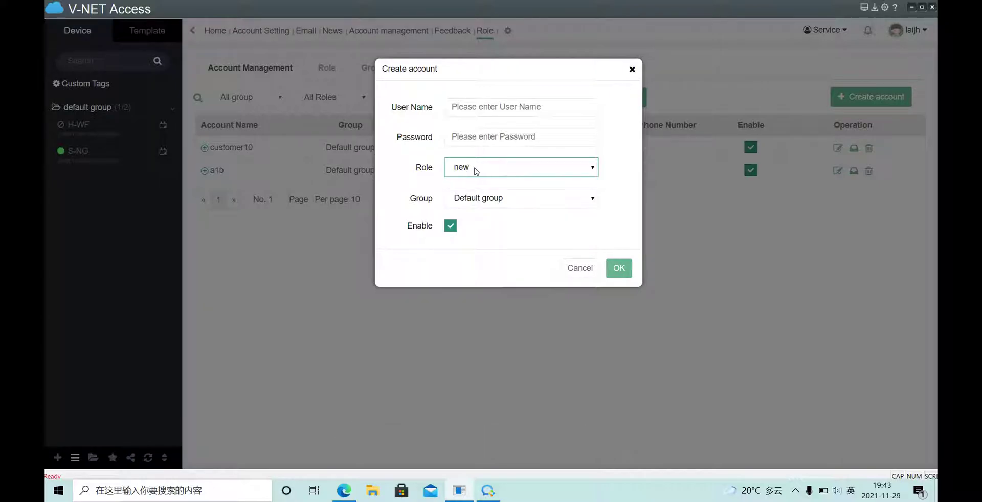
click(509, 107)
text(ji)
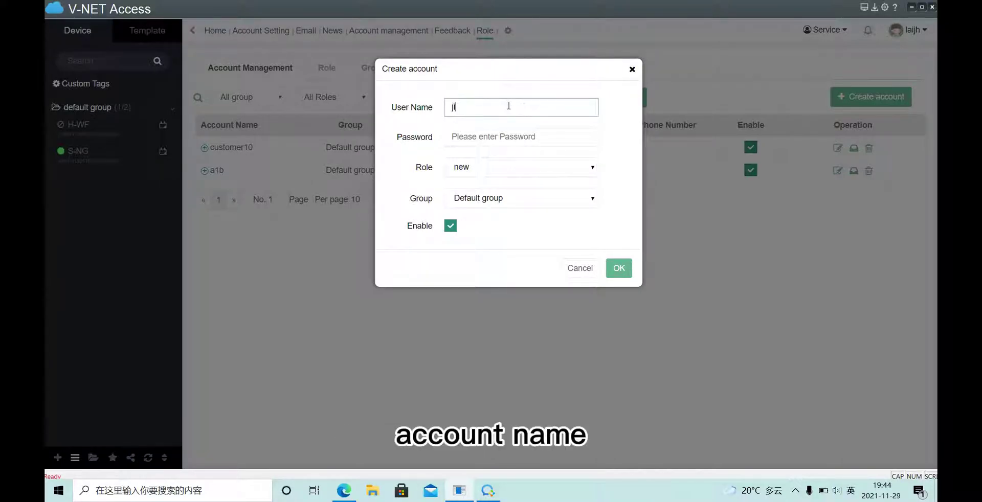
text(m777)
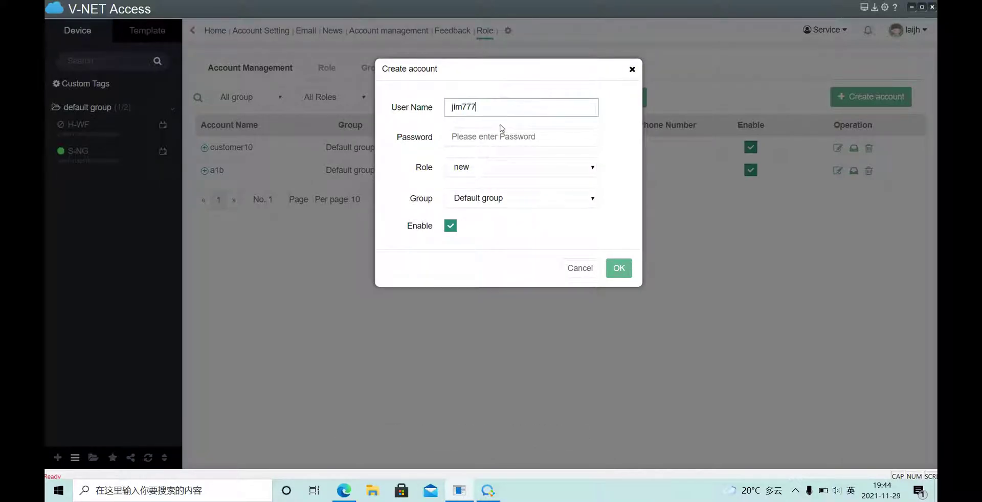
click(502, 133)
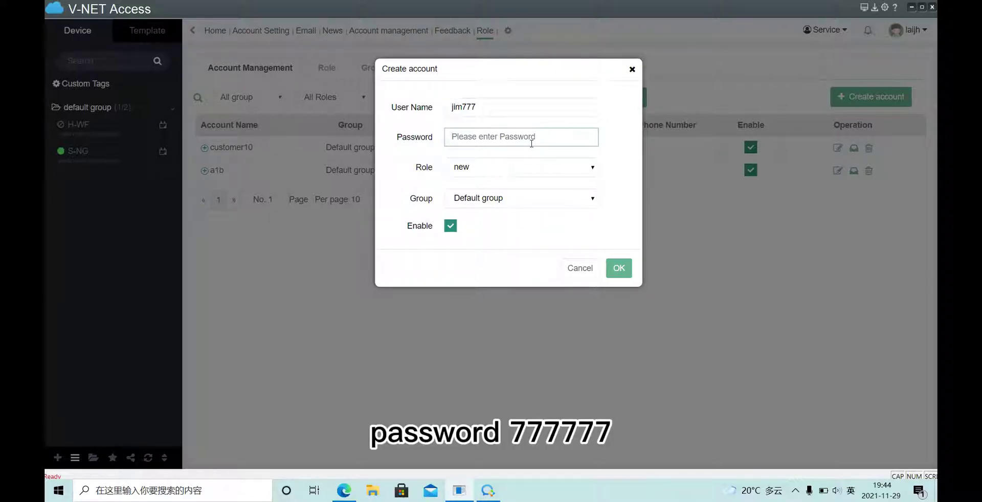
text(77)
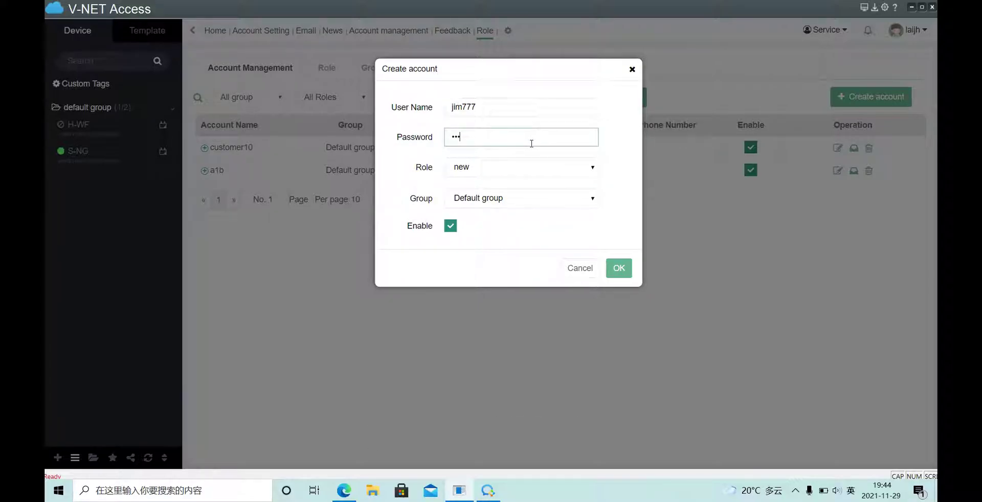
click(618, 271)
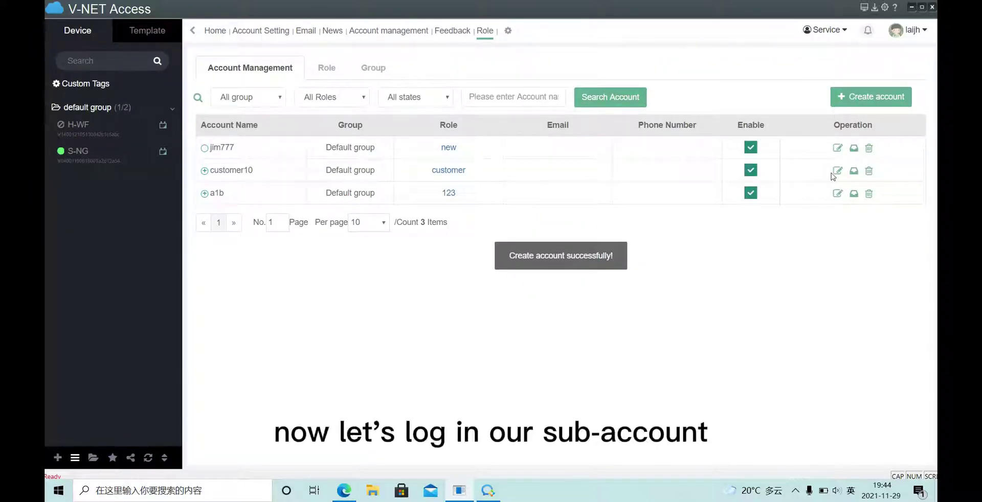
Sign out and log in as jim777 with its password, seeing 0/0 devices
drag(256, 148, 214, 148)
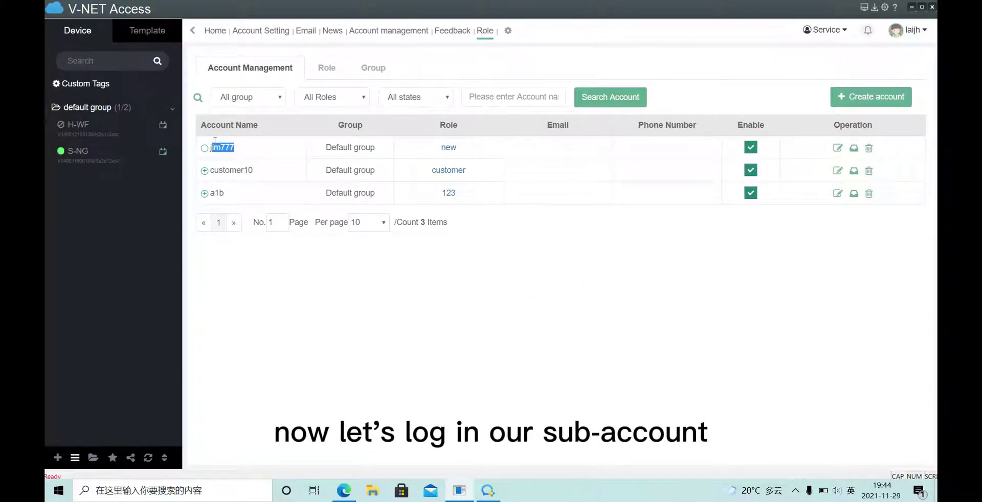
click(923, 31)
click(870, 231)
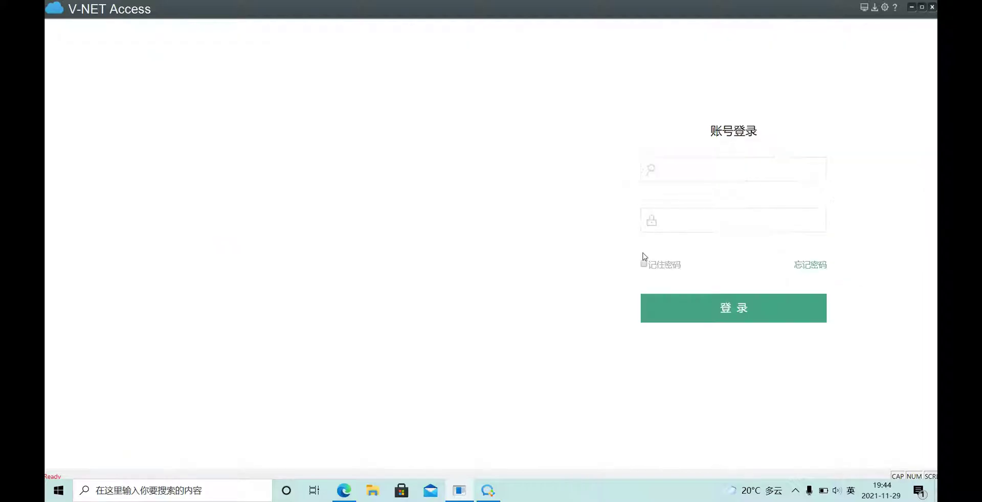
drag(732, 171, 652, 174)
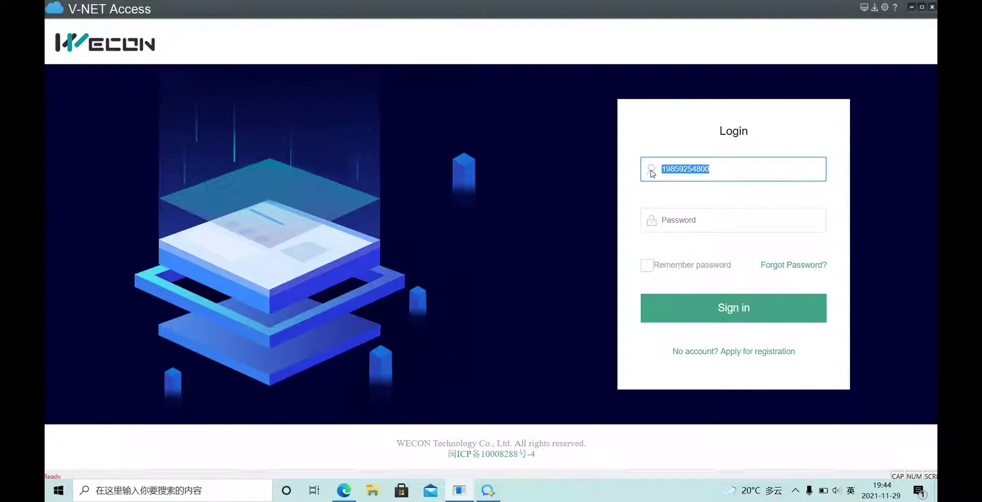
text(jim777)
click(733, 309)
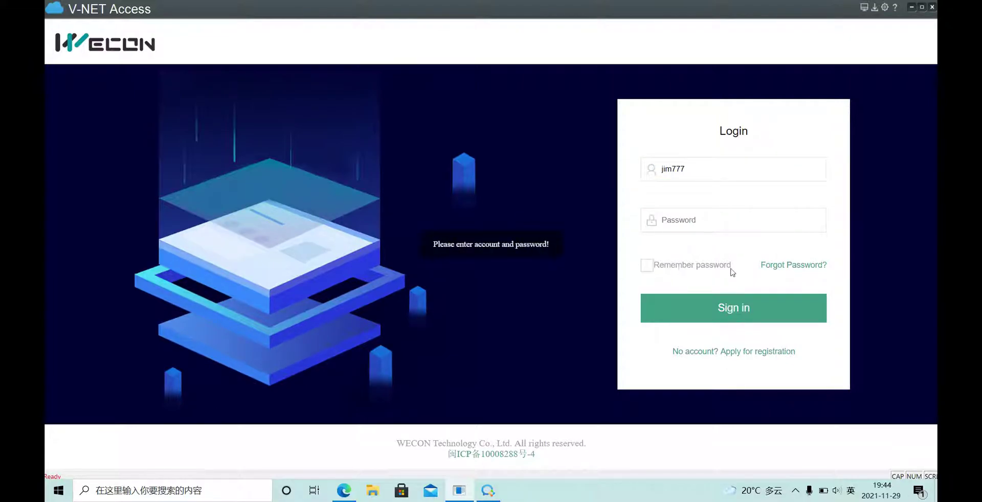
click(701, 212)
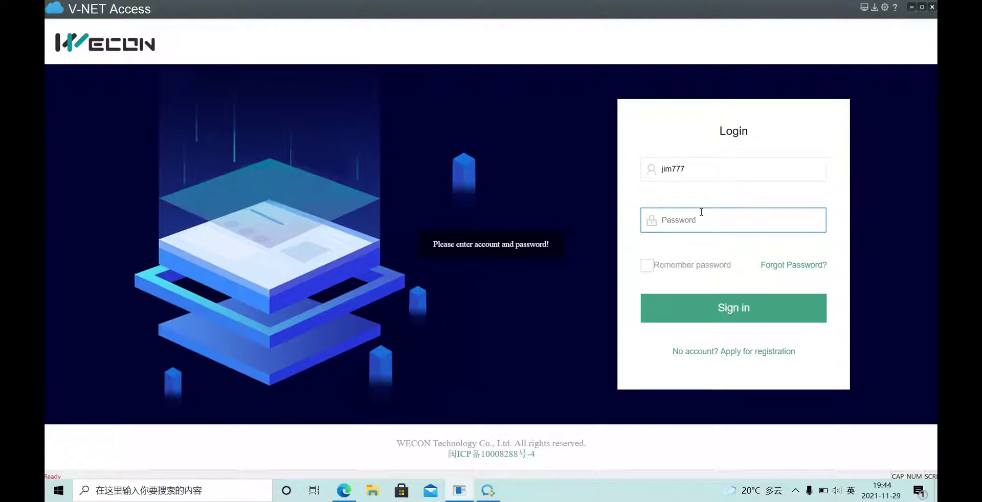
text(123456)
click(739, 310)
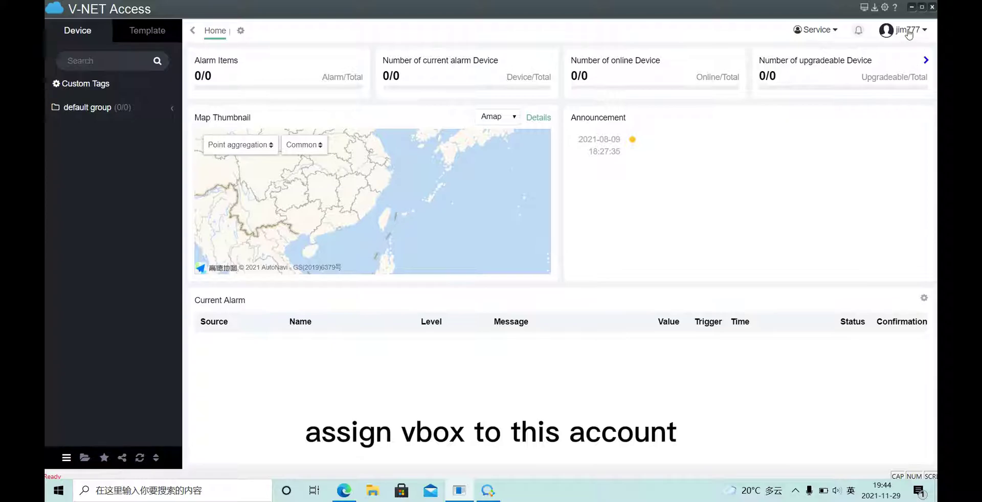
mouse_move(902, 32)
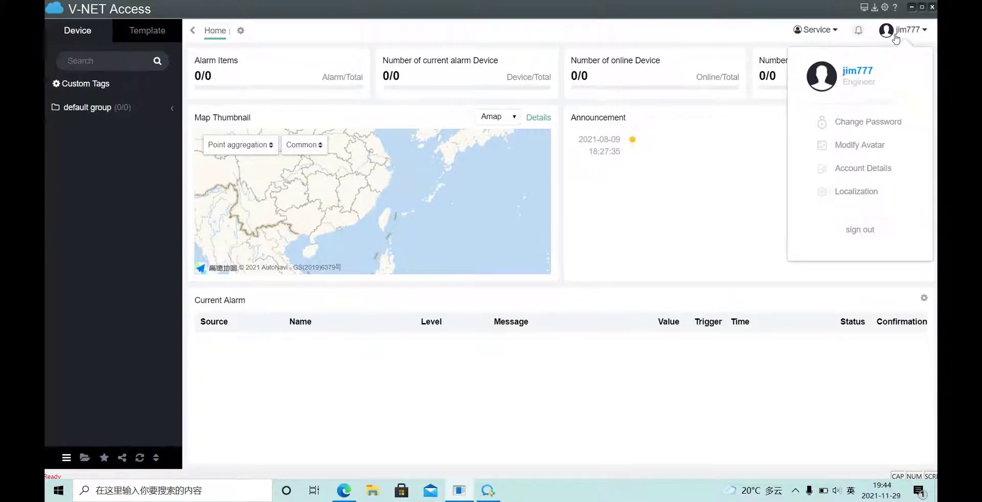
click(873, 230)
drag(708, 164, 641, 169)
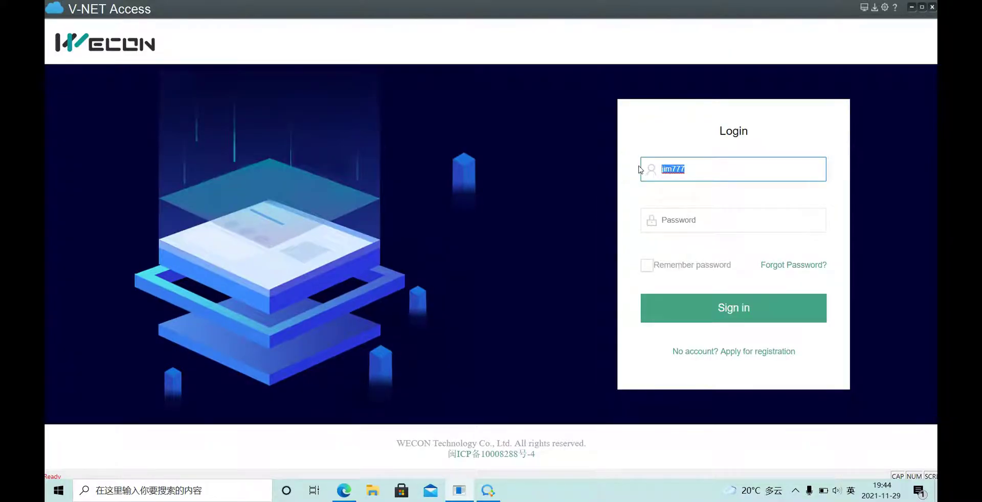
click(734, 225)
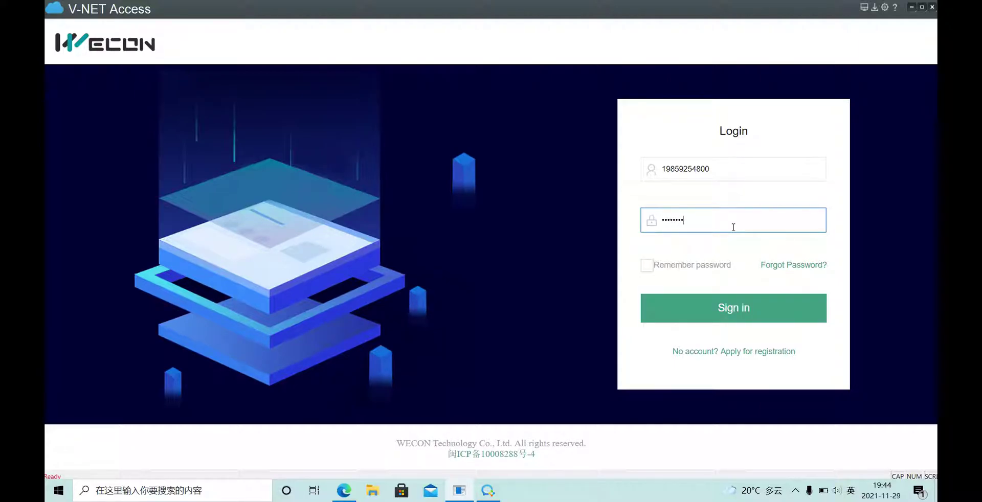
click(749, 308)
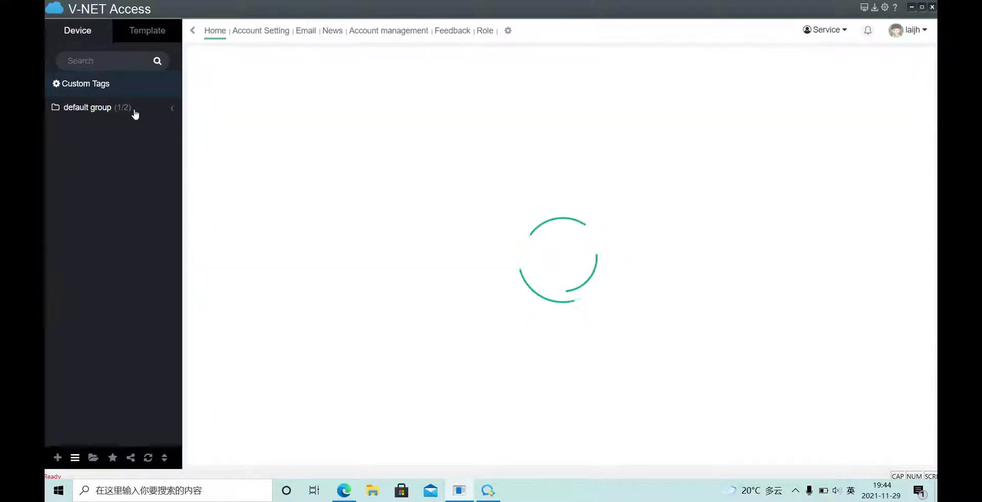
click(136, 111)
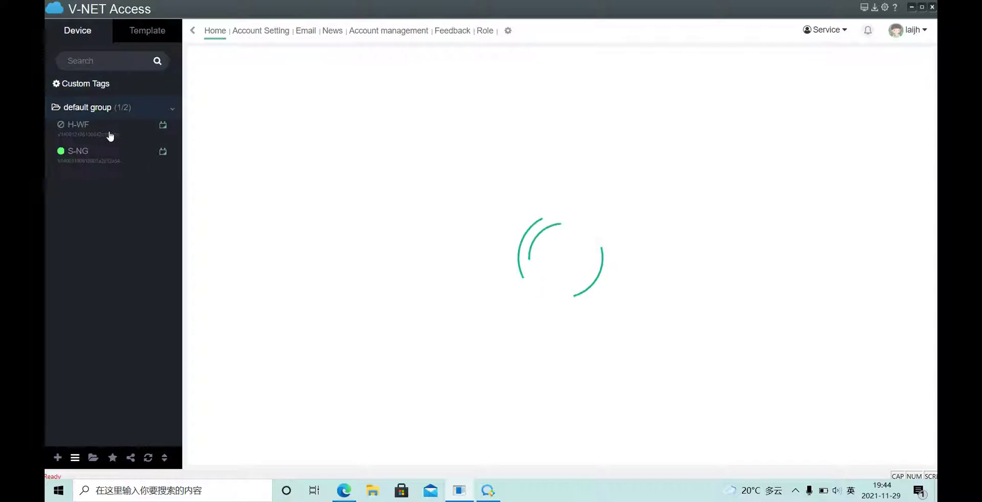
click(98, 157)
click(486, 32)
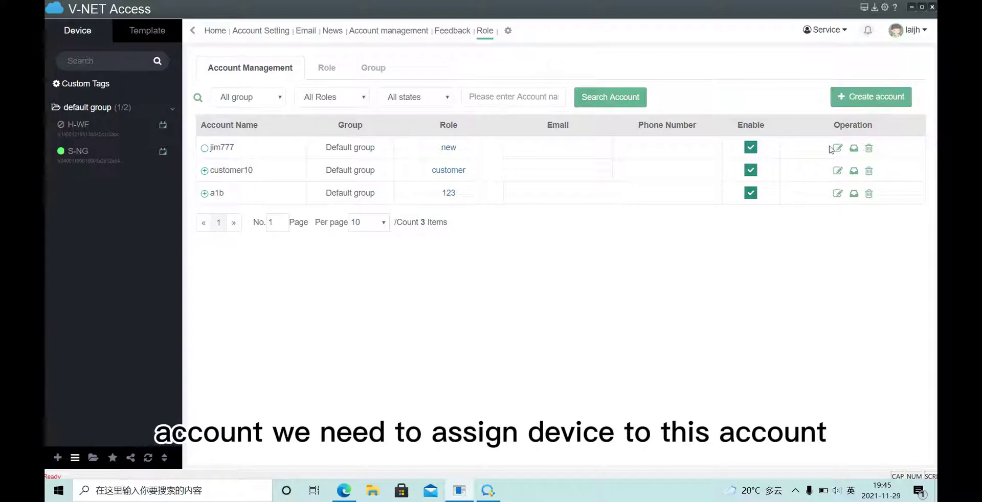
click(853, 149)
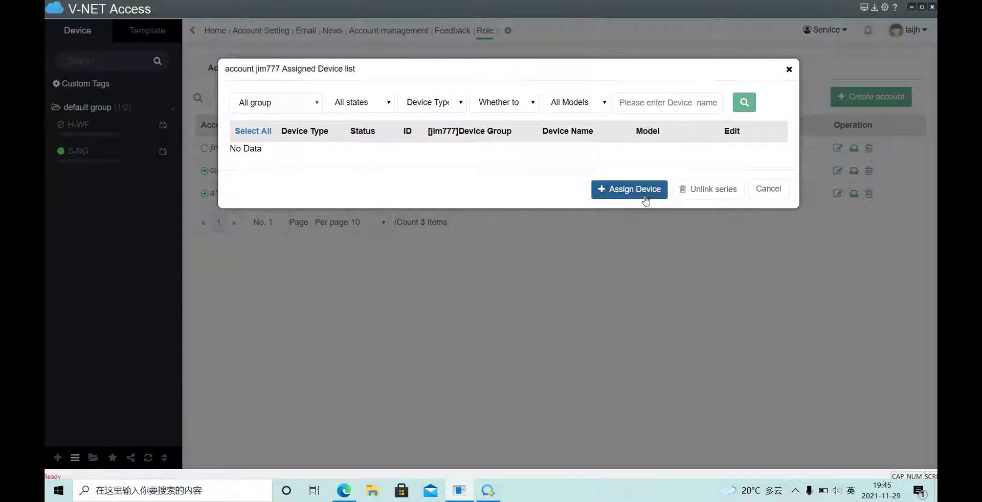
click(629, 189)
click(789, 70)
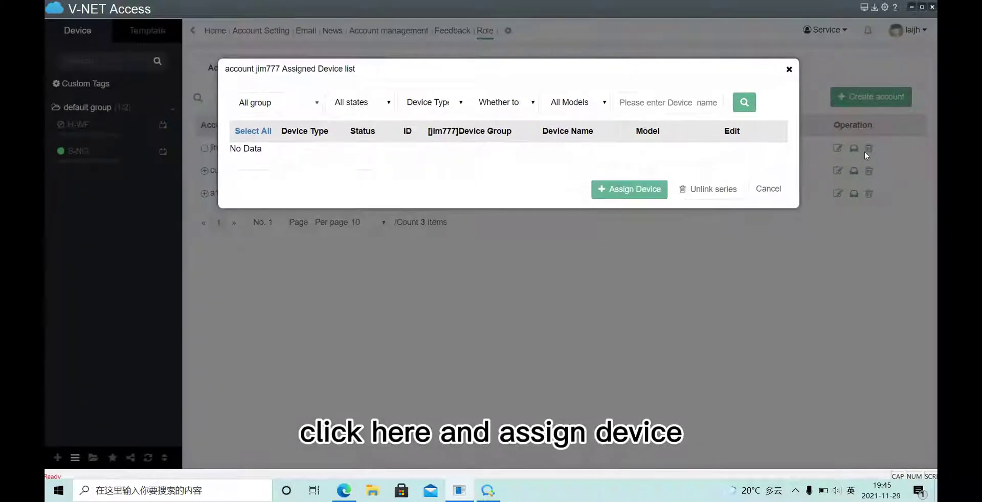
click(616, 190)
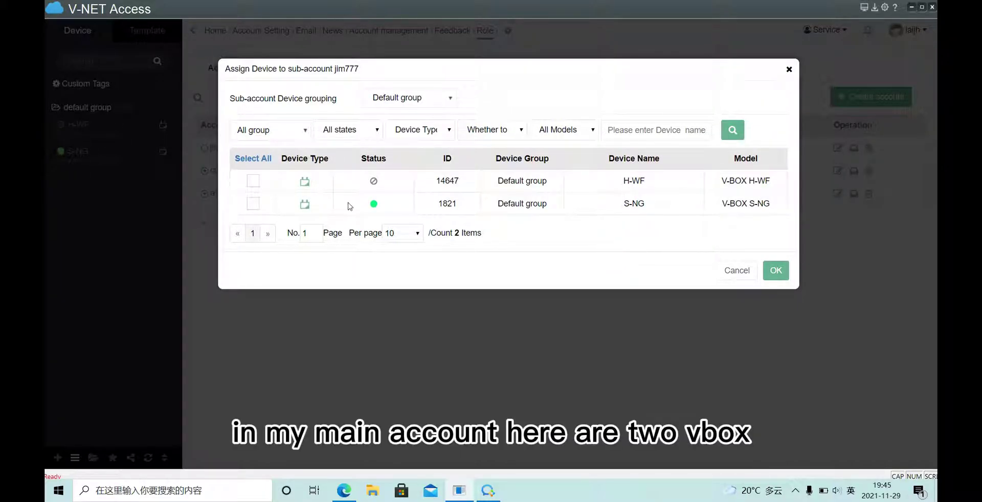
click(253, 204)
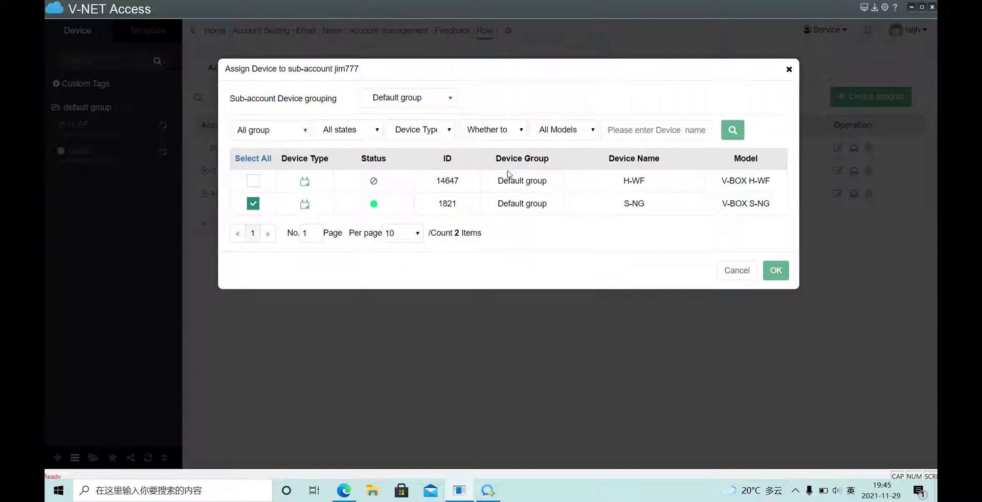
click(778, 271)
click(515, 259)
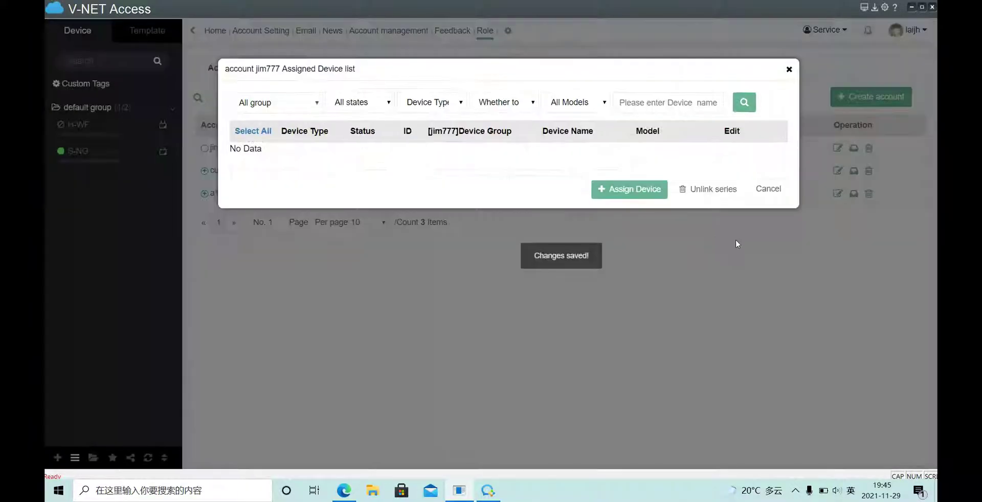
click(790, 73)
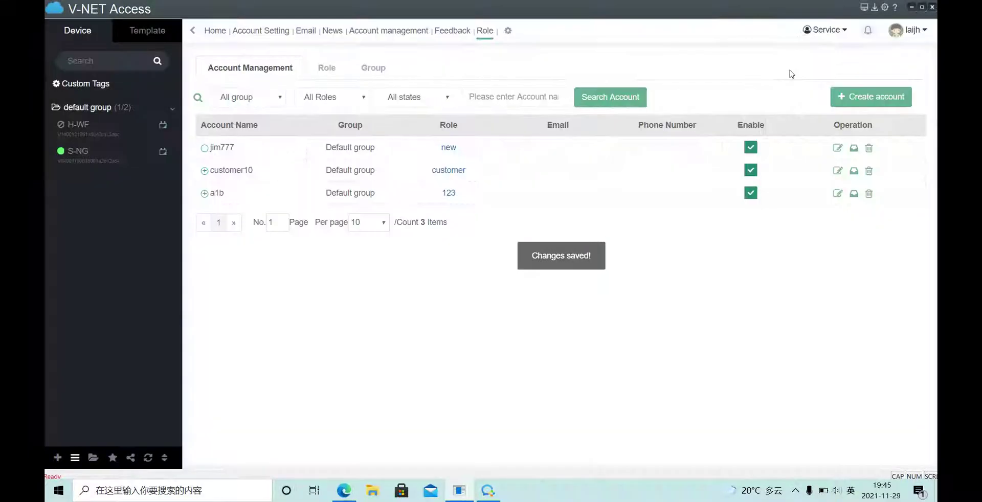
click(908, 26)
click(859, 289)
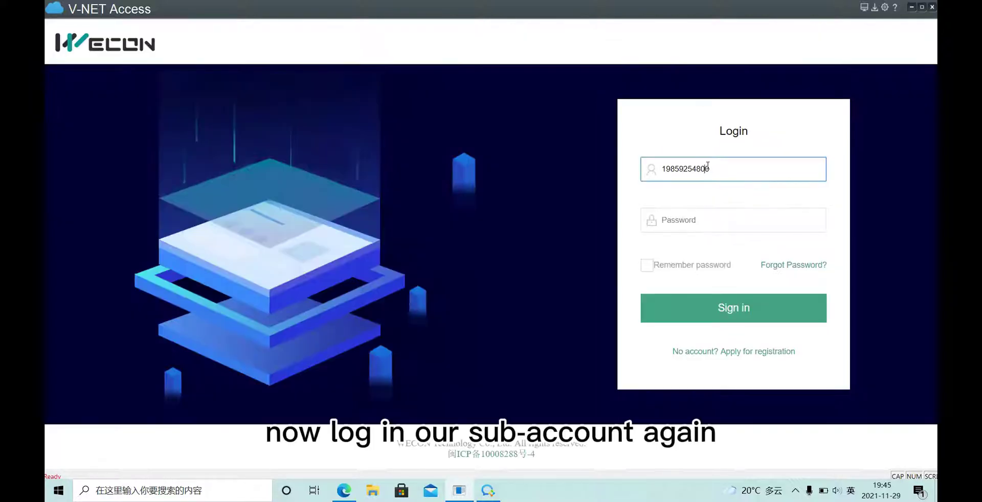
drag(708, 164, 607, 152)
text(jim777)
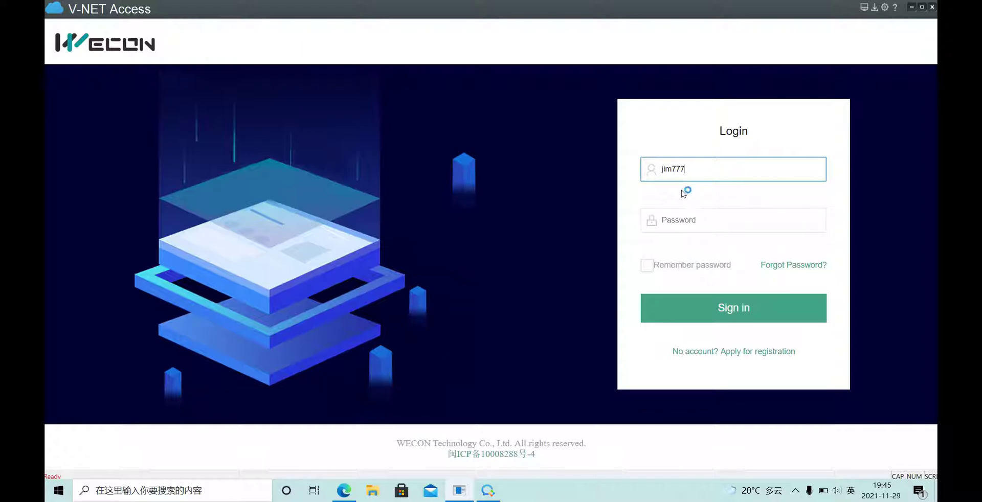
click(690, 220)
text(******)
click(724, 307)
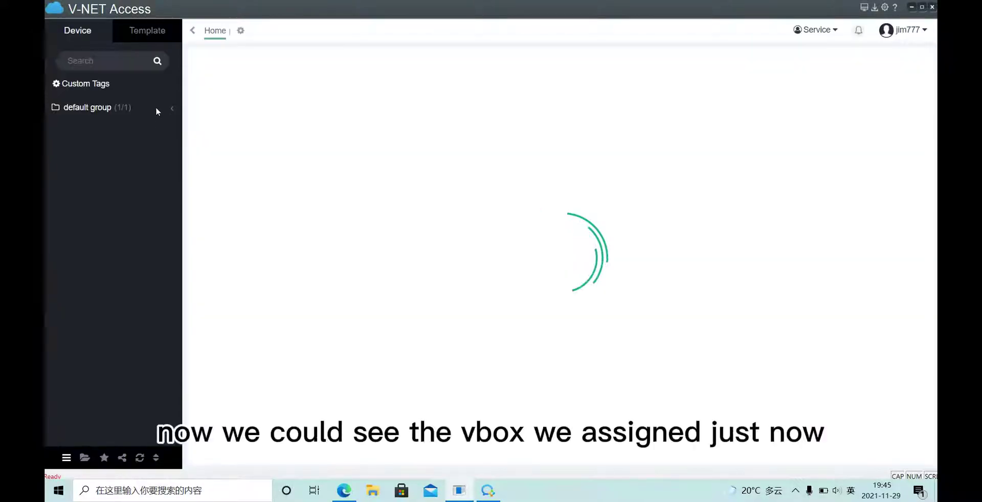
click(118, 110)
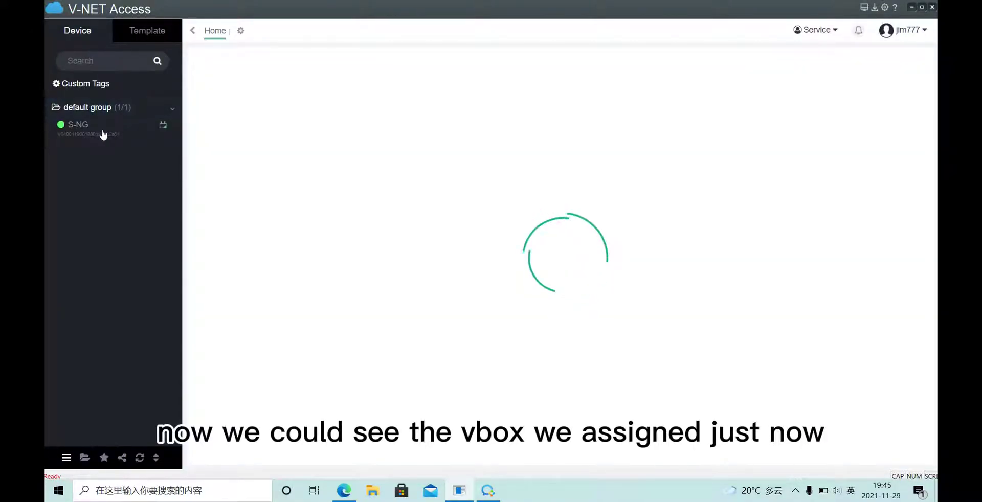
click(103, 132)
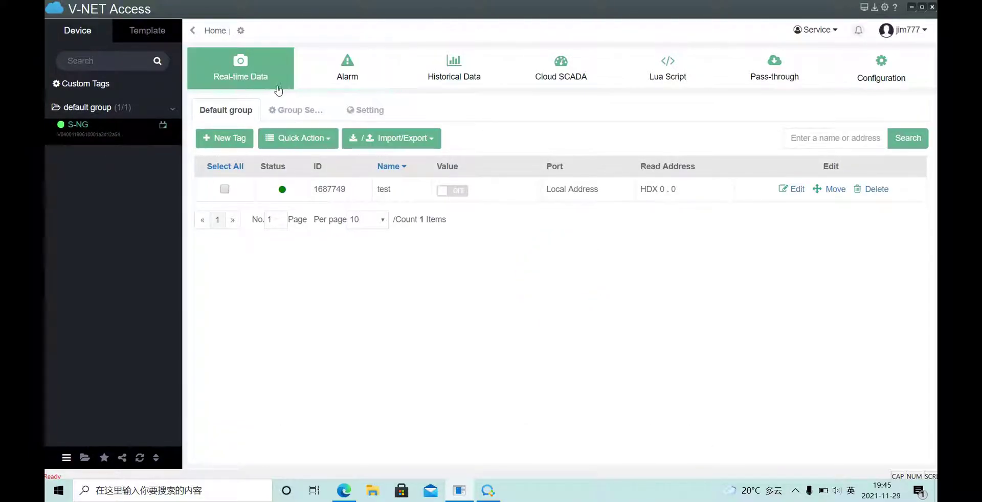
Open and cancel the New Tag and Add Group forms, then view S-NG's empty Historical Data
click(458, 67)
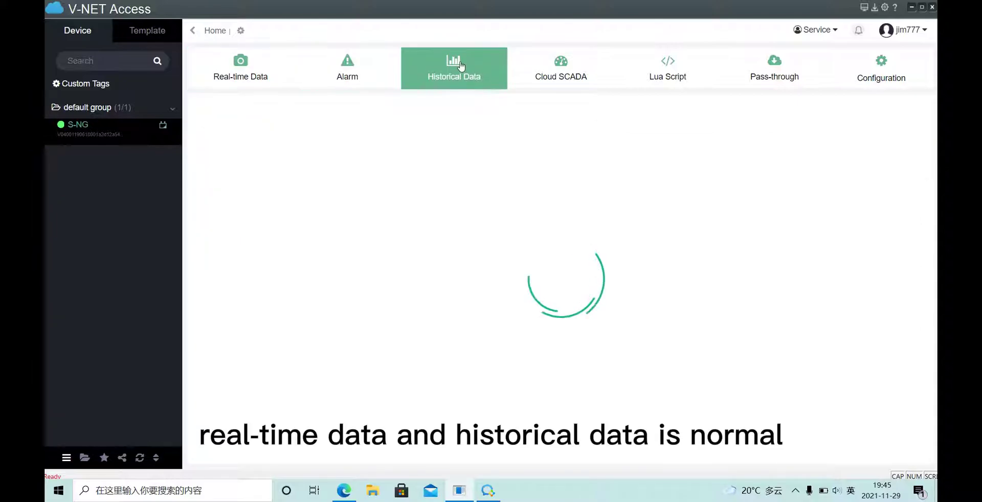
click(255, 88)
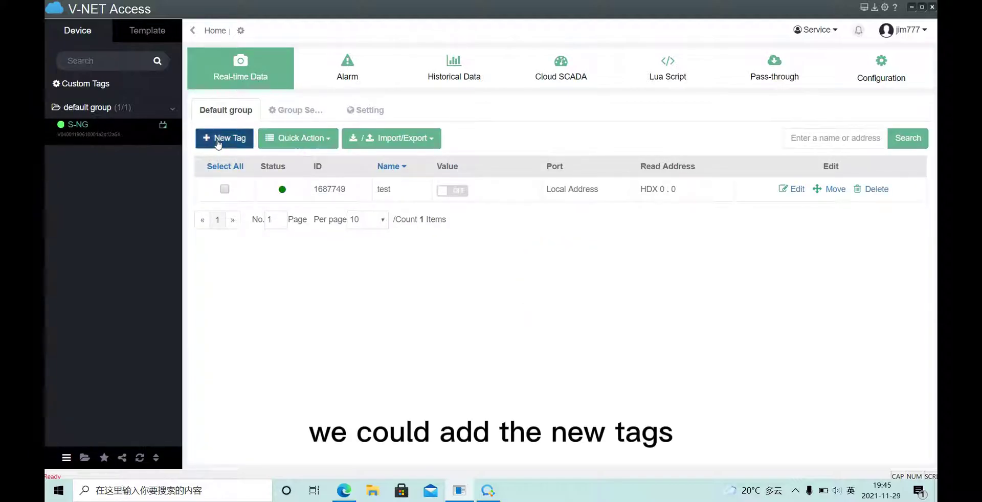
click(218, 140)
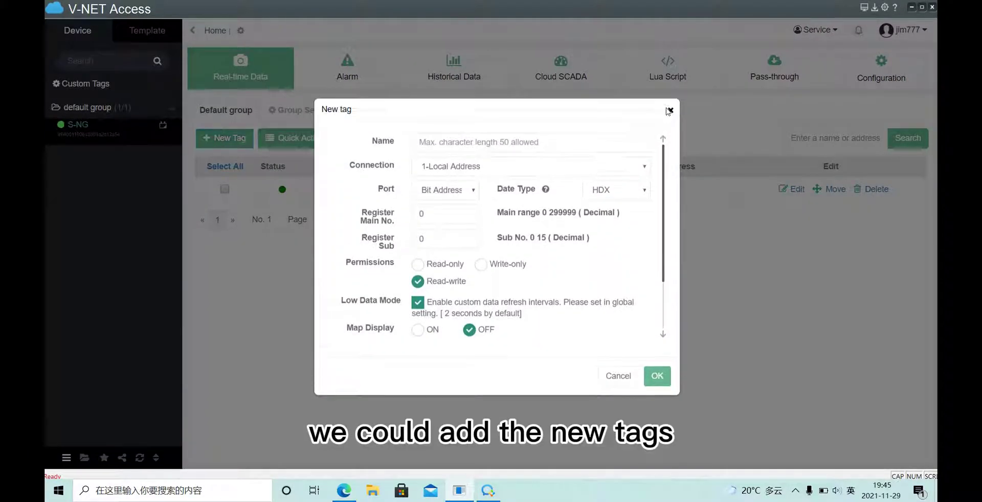
click(671, 115)
click(300, 115)
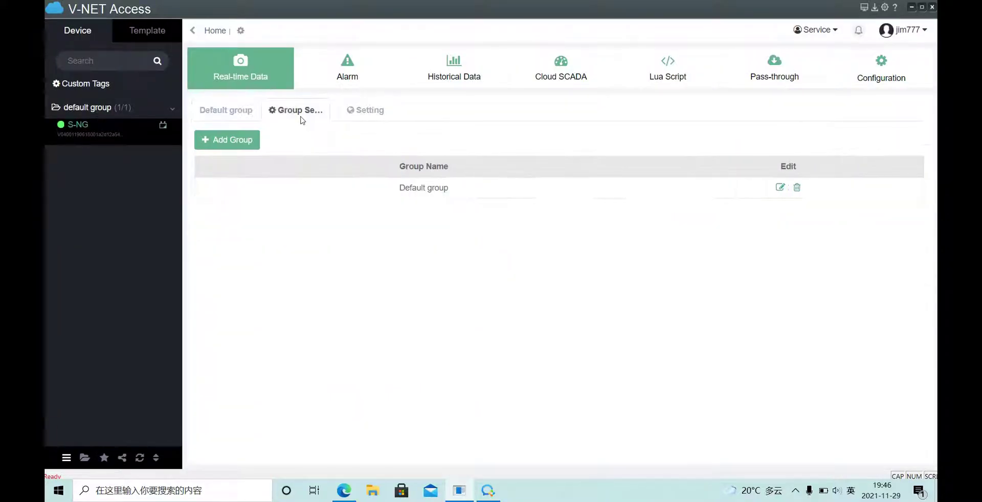
click(253, 146)
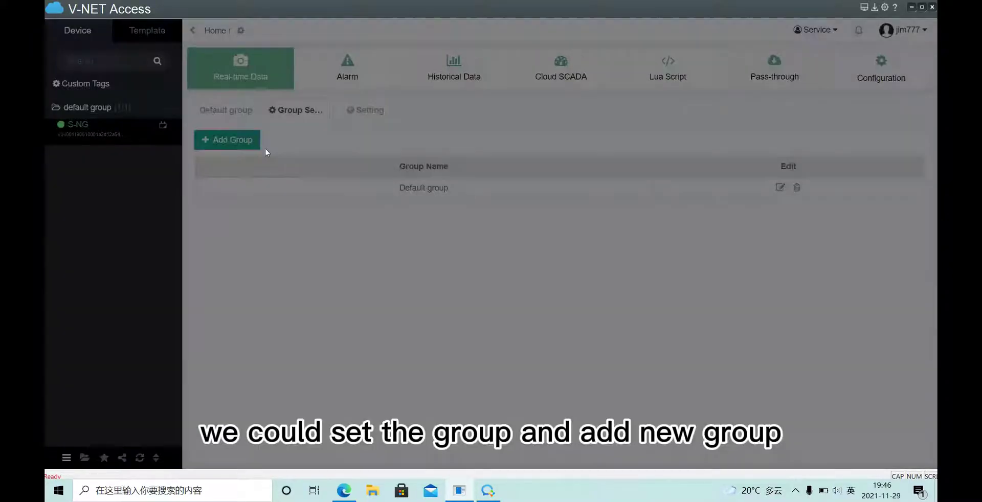
click(662, 117)
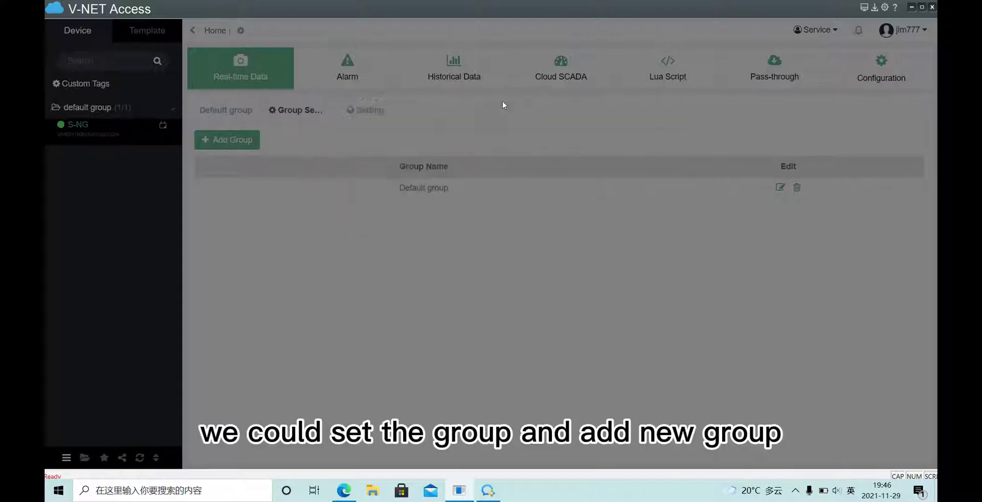
click(452, 74)
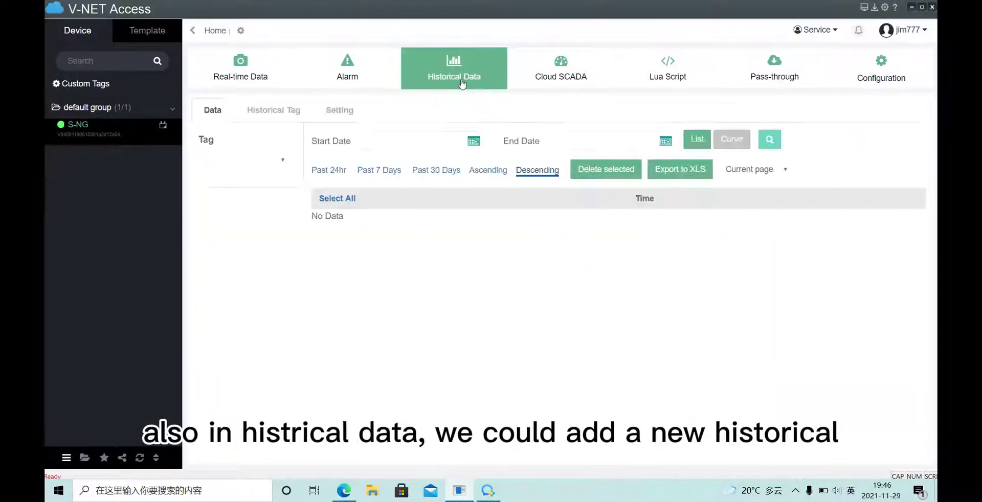
View S-NG's empty Historical Tag list and cancel a new historical group without saving it
click(273, 111)
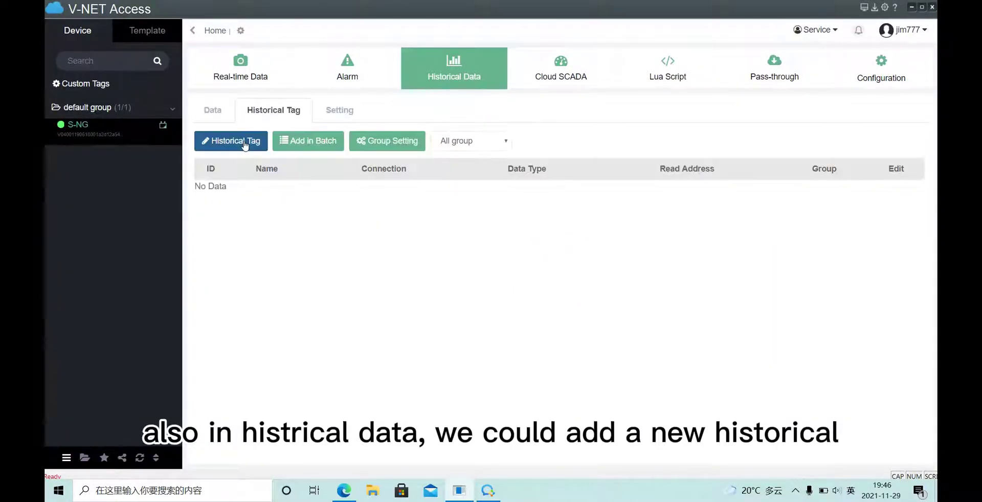
click(245, 146)
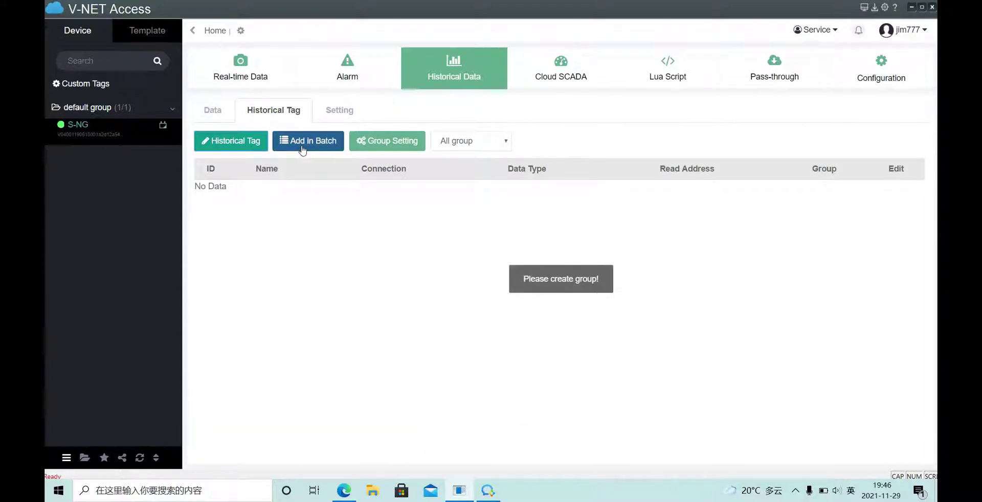
click(379, 141)
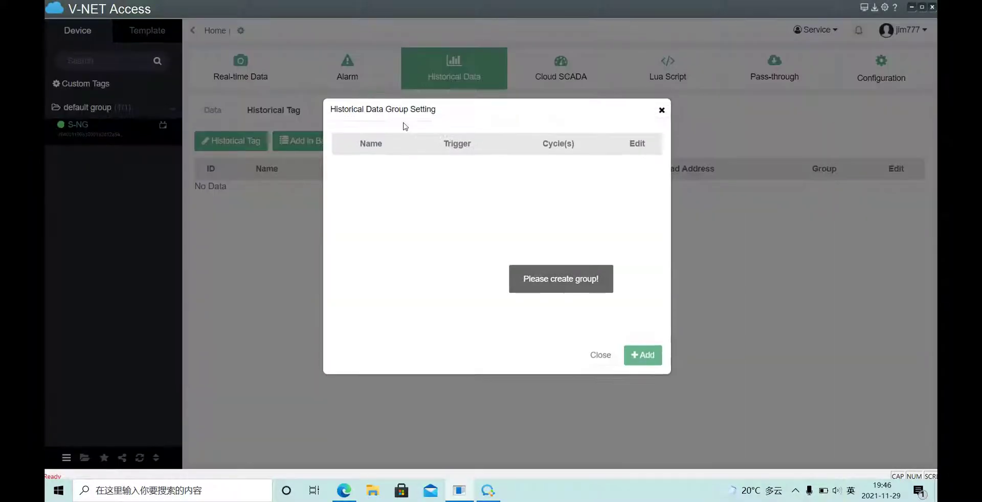
click(643, 355)
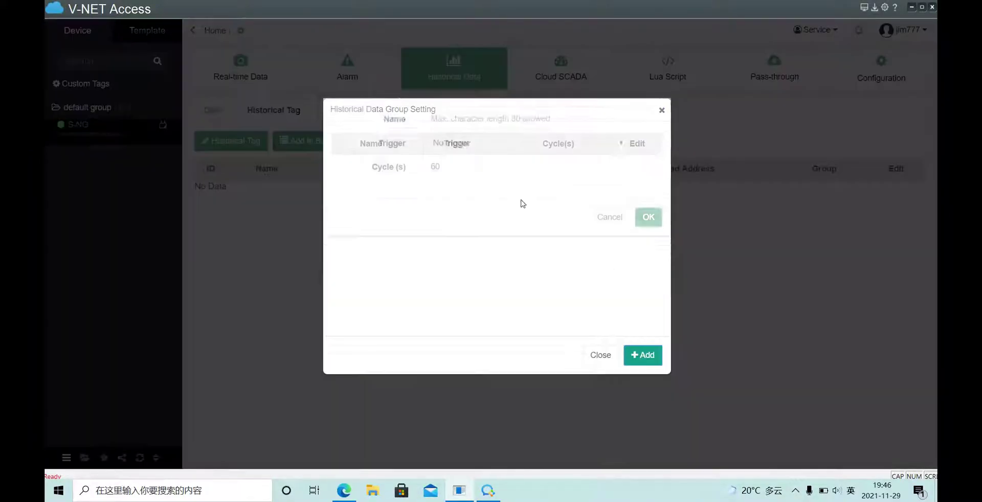
click(661, 110)
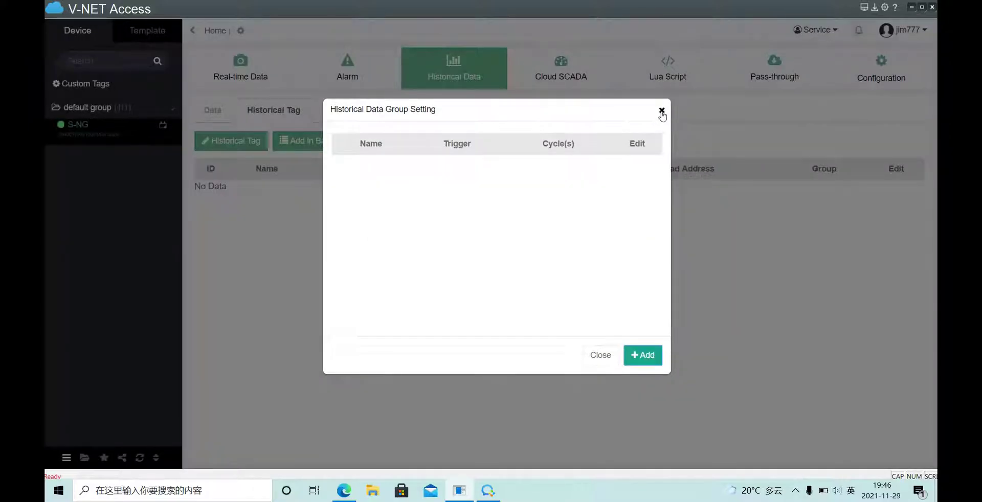
click(661, 111)
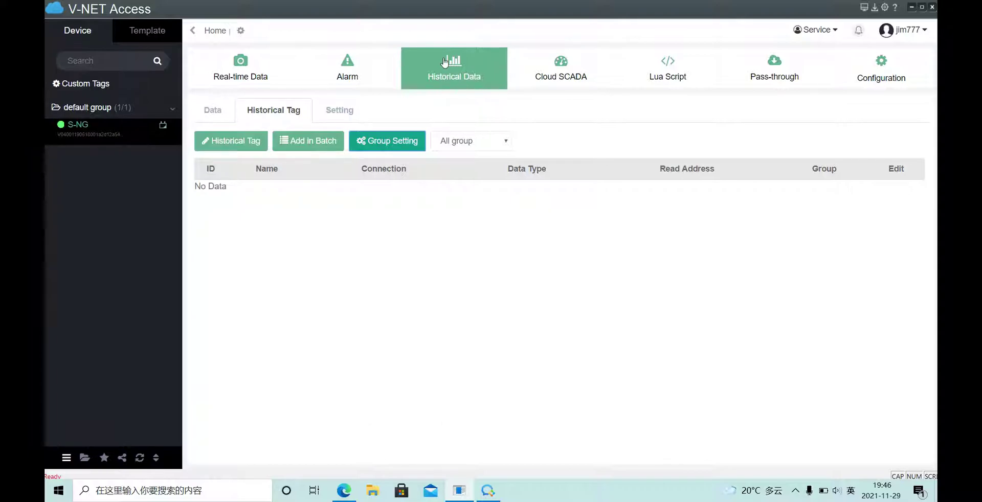
Review S-NG's current alarms, alarm history, and the HDX0.0 alarm tag in the Default group
click(353, 75)
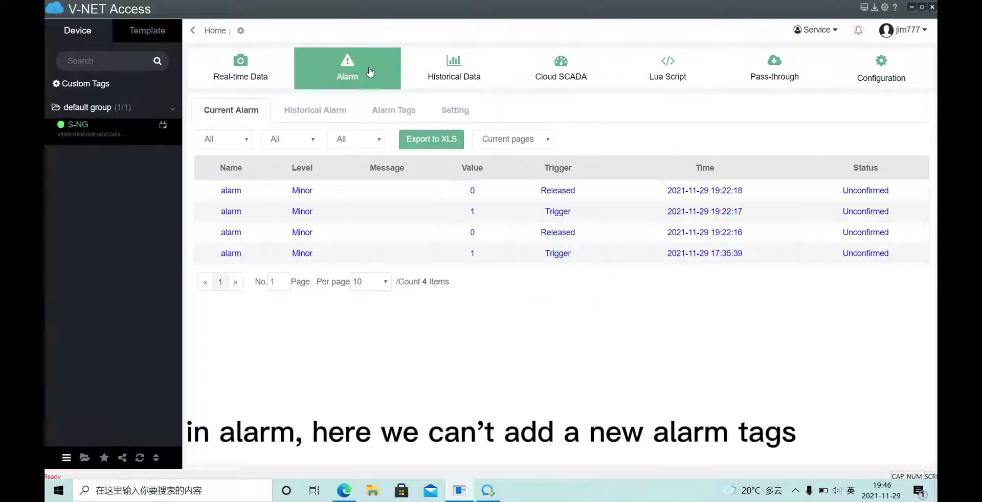
click(322, 112)
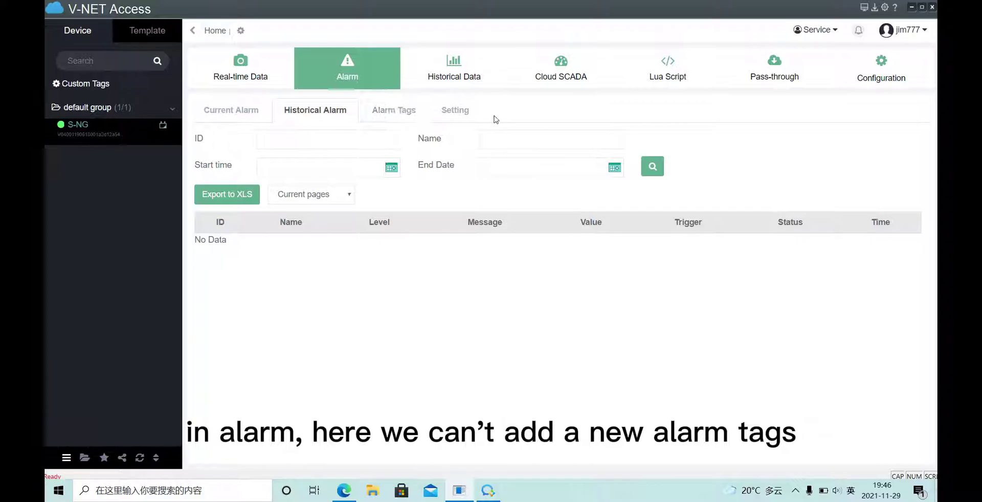
click(405, 112)
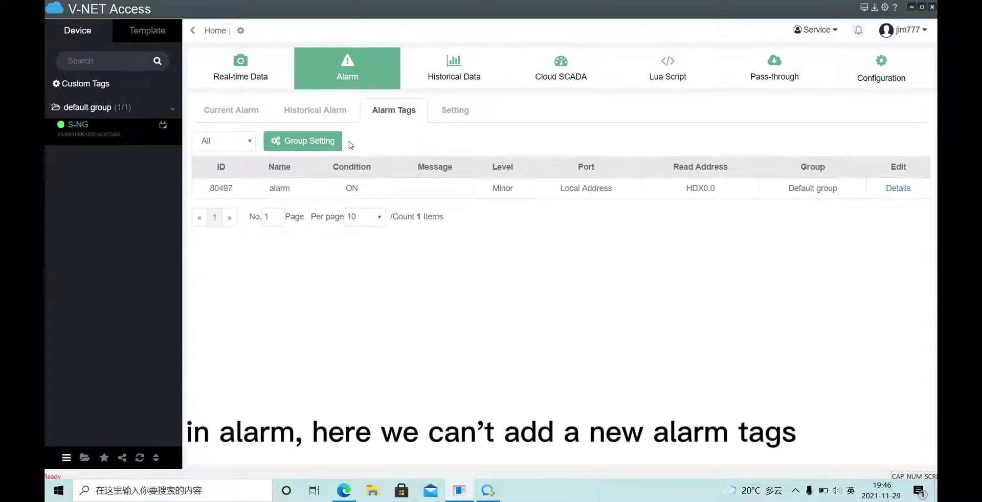
Check S-NG's empty Lua script list, then return to Real-time Data showing the HDX 0.0 test tag OFF
click(255, 110)
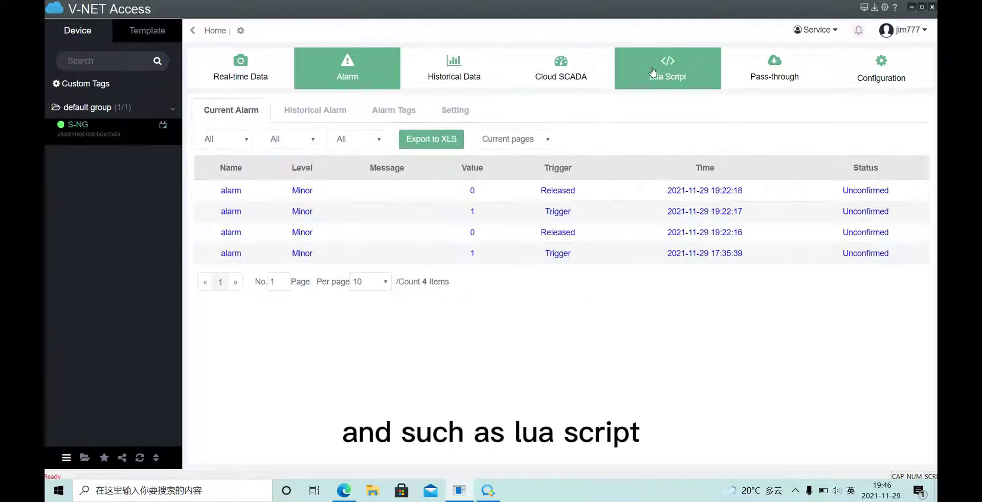
click(667, 77)
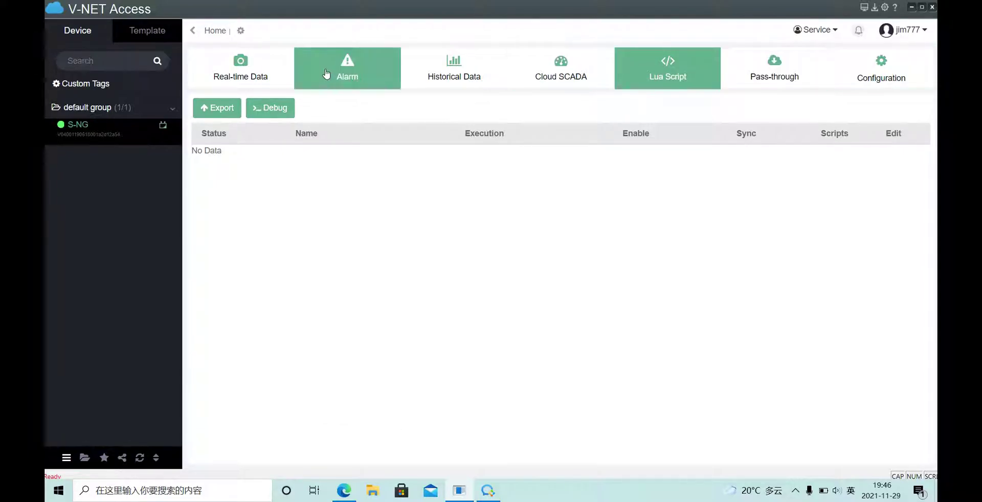
click(267, 72)
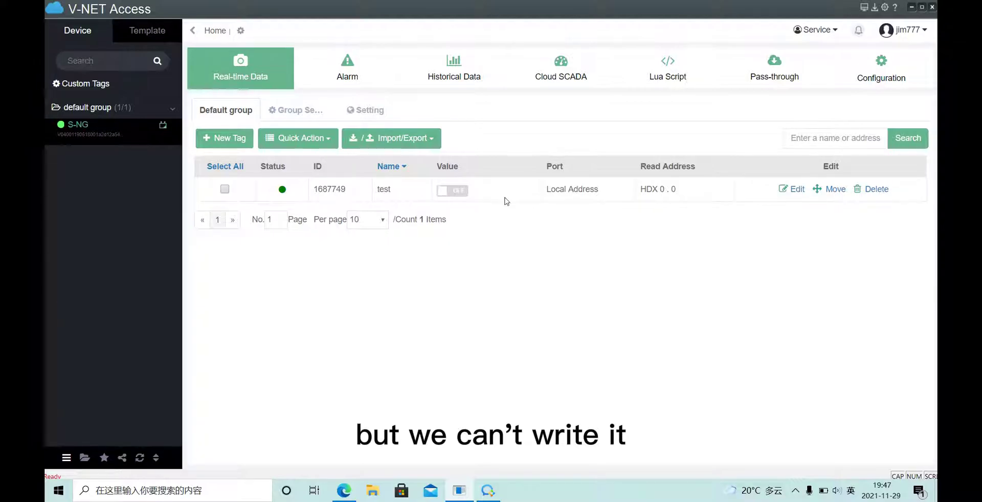
Sign out of the sub-account and sign in with the main account's username and password
click(903, 29)
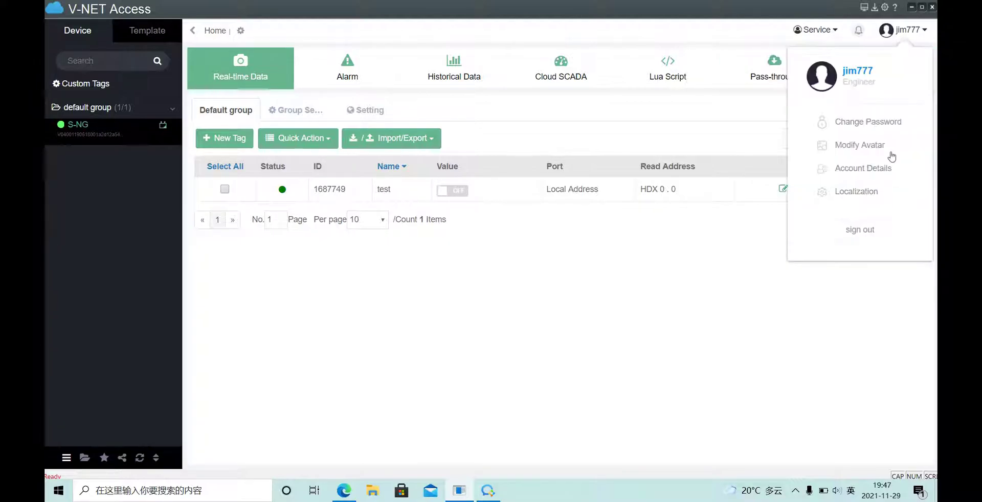
click(859, 229)
click(645, 168)
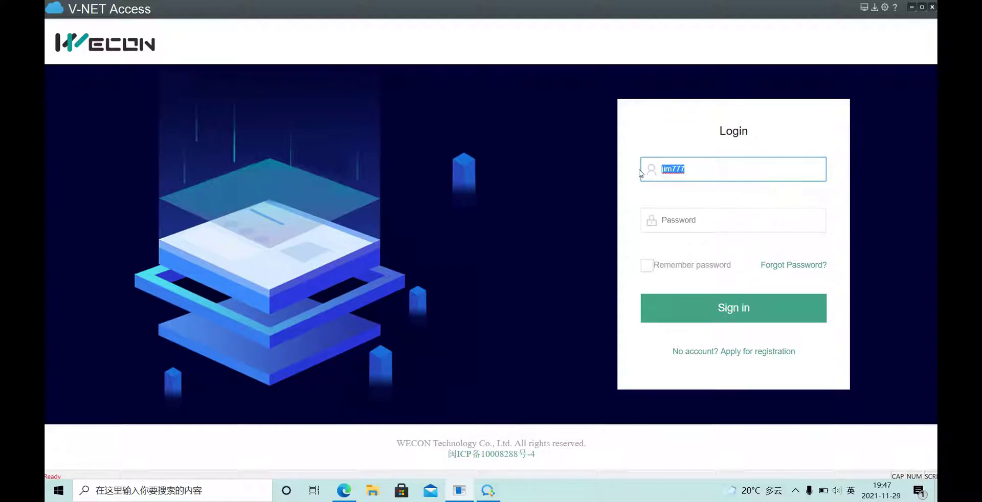
click(697, 226)
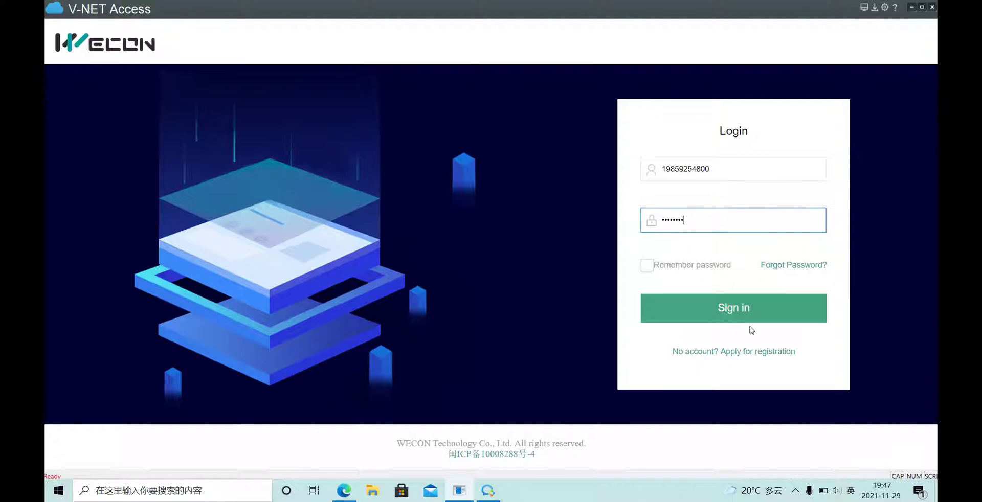
click(759, 306)
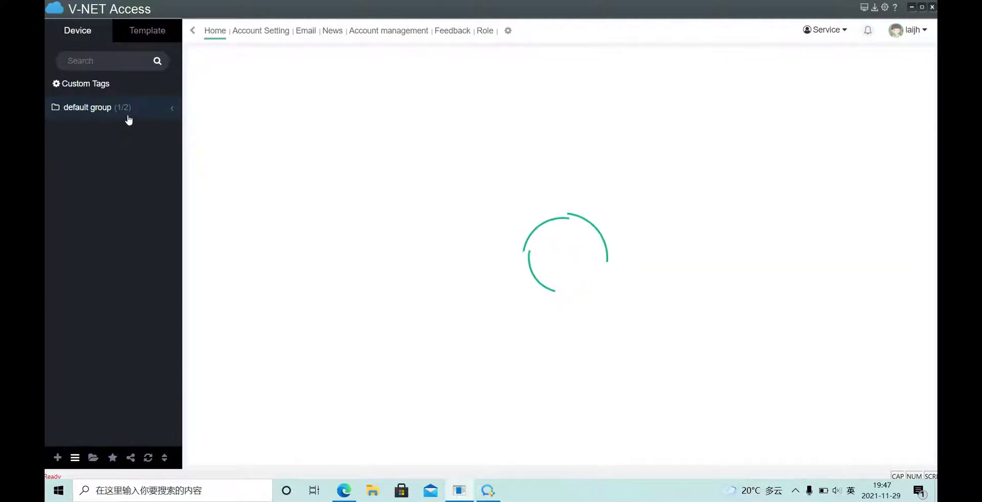
Check jim777's assigned devices in role settings, then try deleting jim777 and get the unlink-first warning
click(132, 115)
click(97, 156)
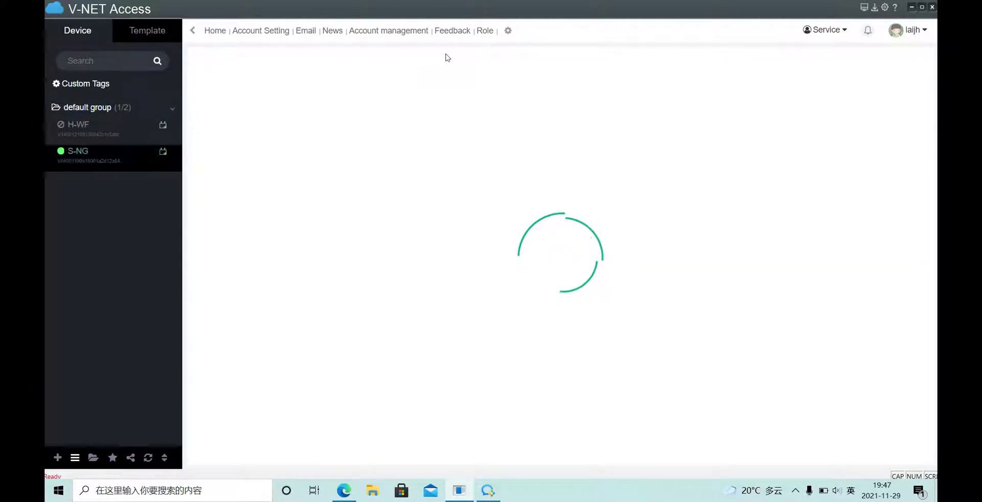
click(484, 31)
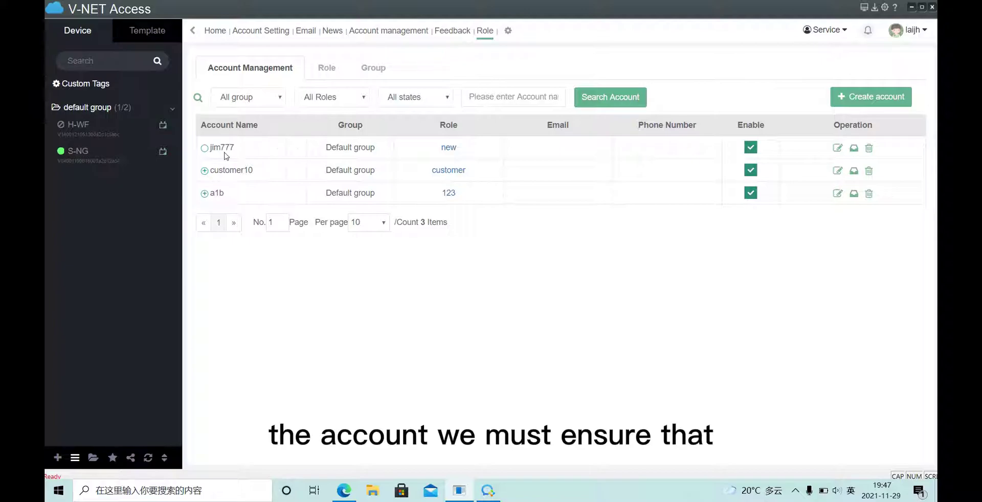
click(855, 149)
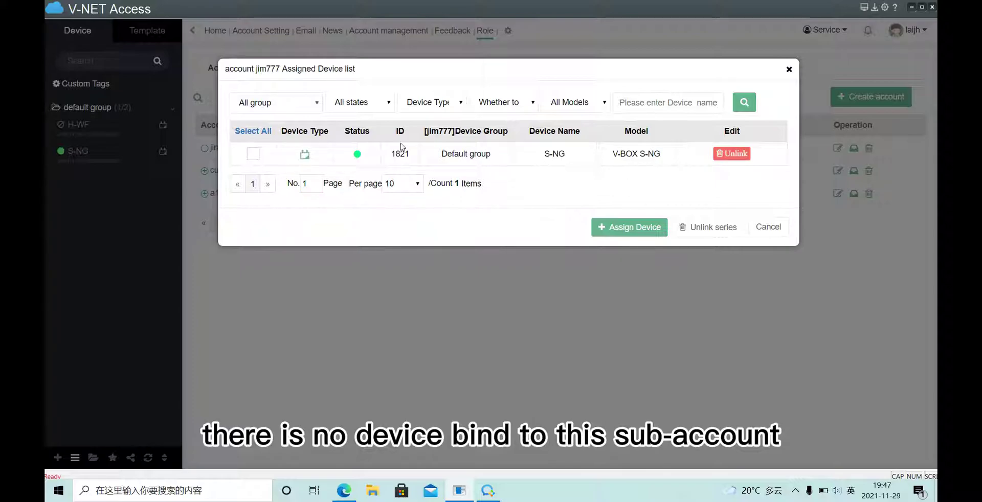
click(789, 69)
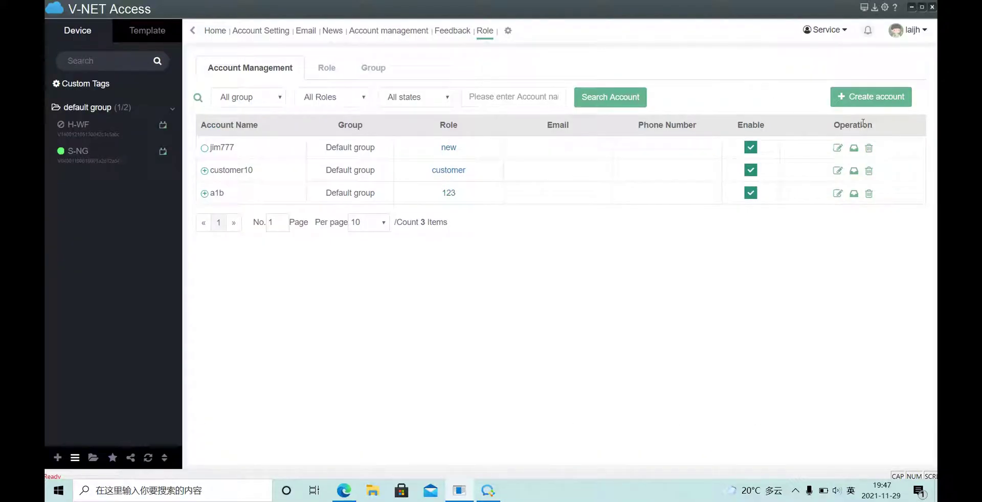
click(868, 148)
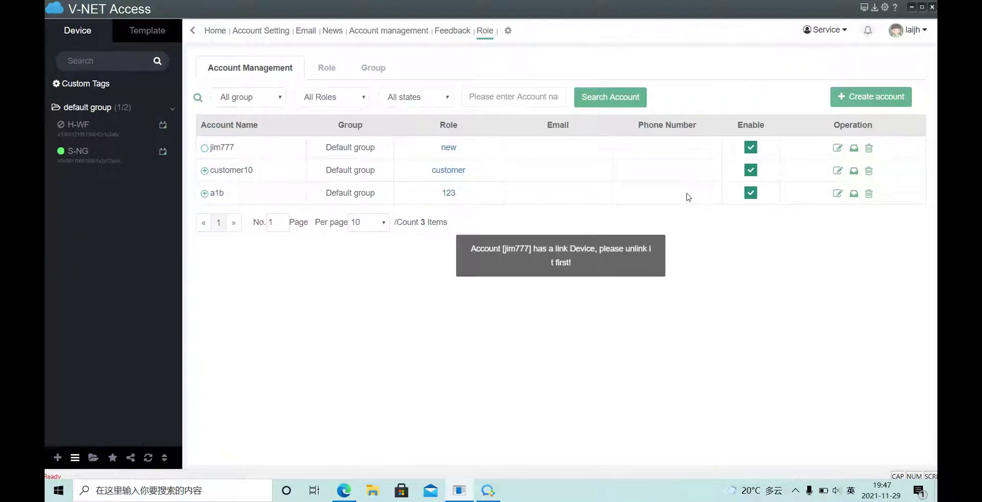
click(853, 148)
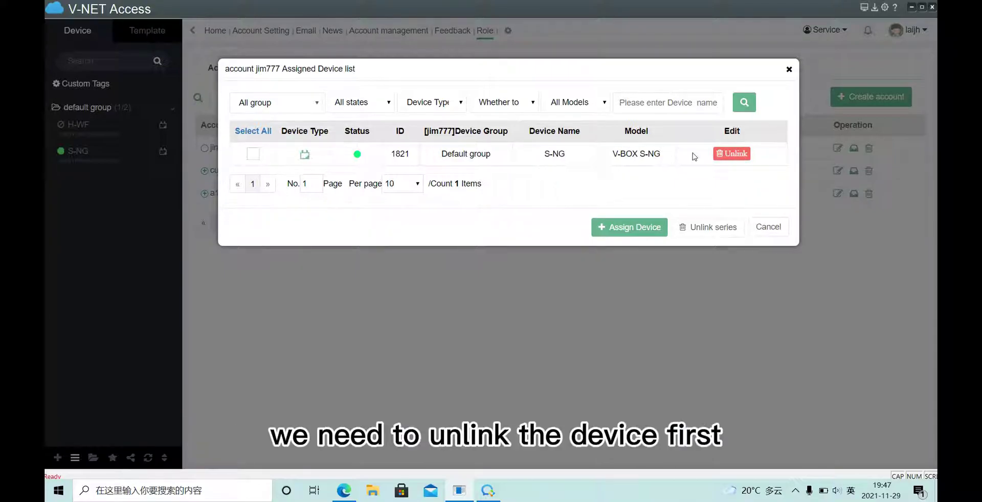
triple_click(543, 158)
click(730, 158)
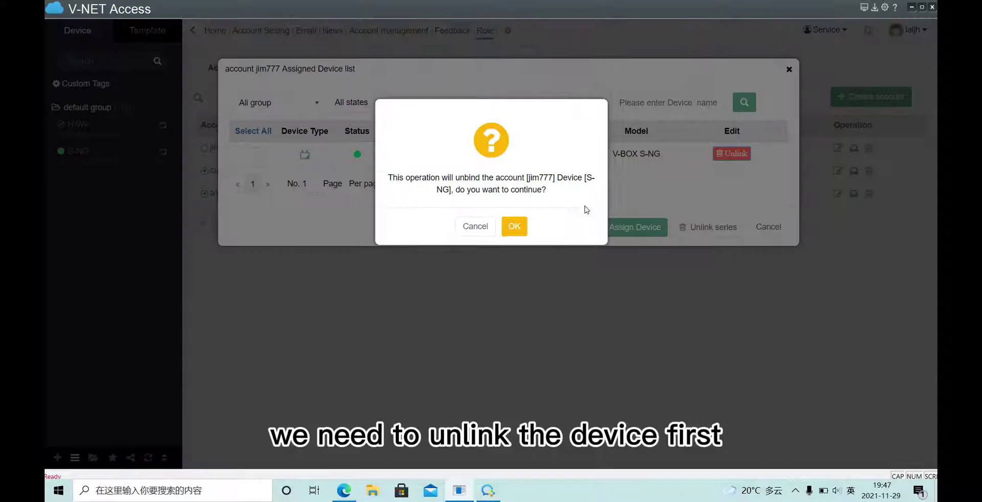
click(513, 230)
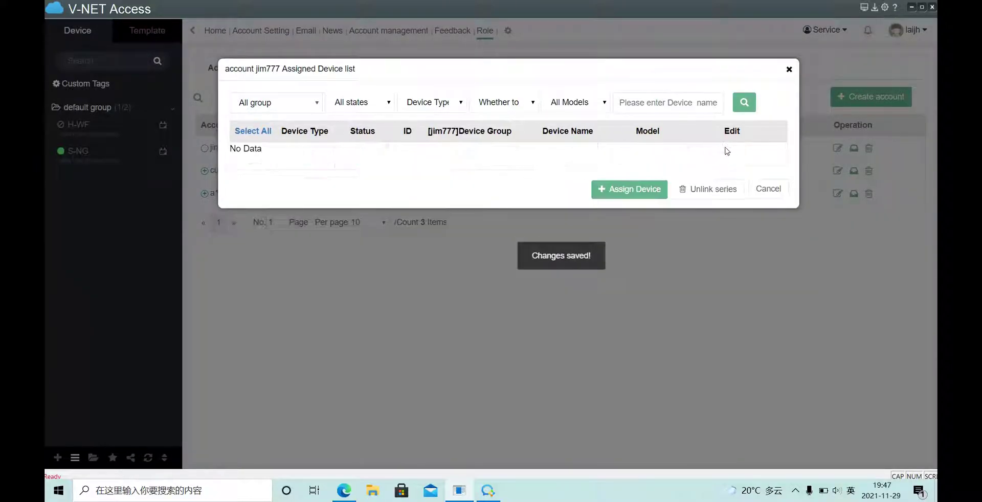
Delete the jim777 account permanently, leaving only customer10 and a1b
click(789, 71)
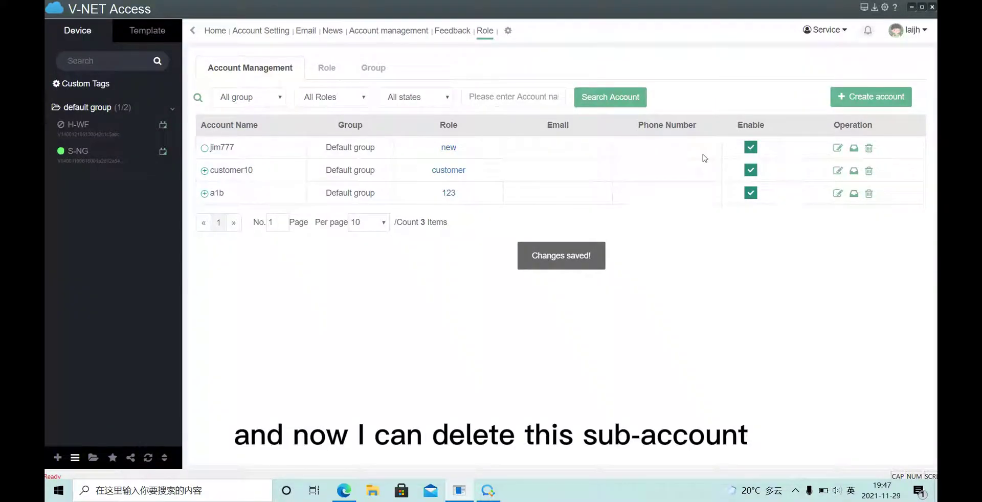
click(870, 149)
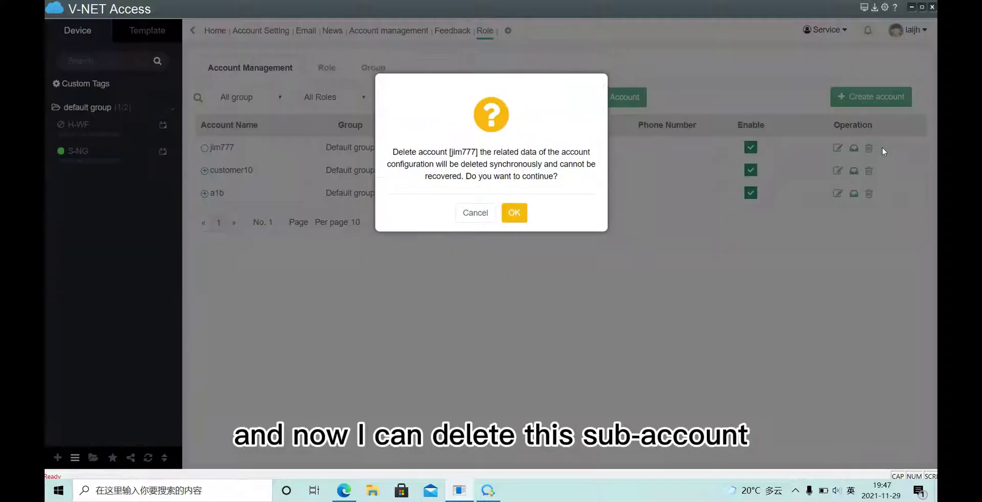
click(512, 305)
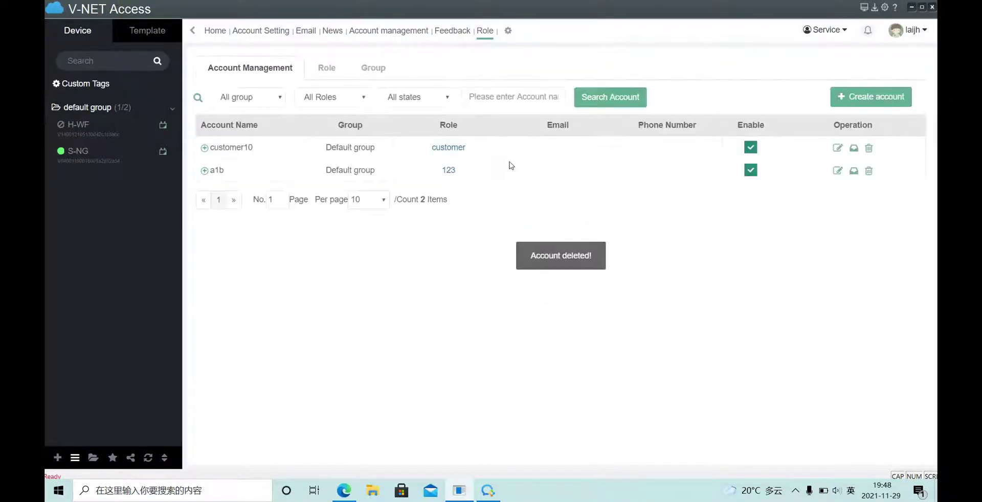
click(204, 147)
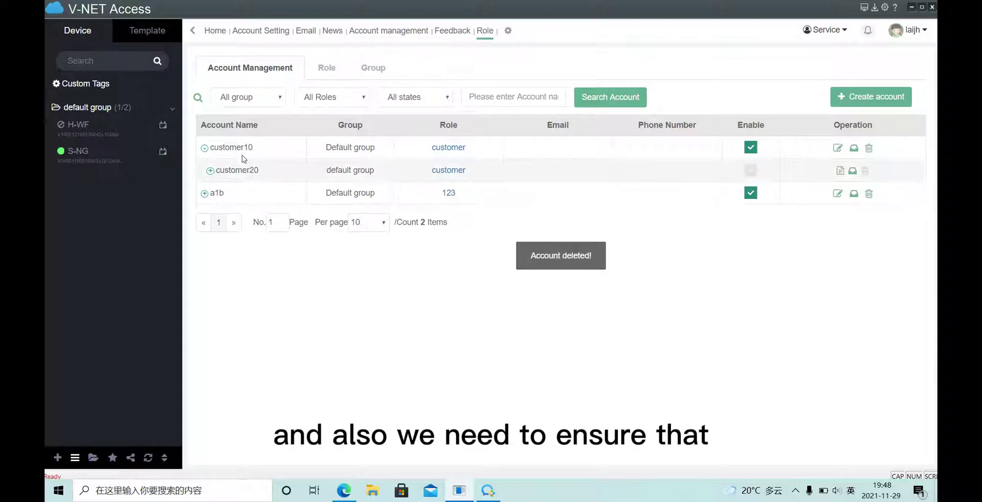
click(211, 171)
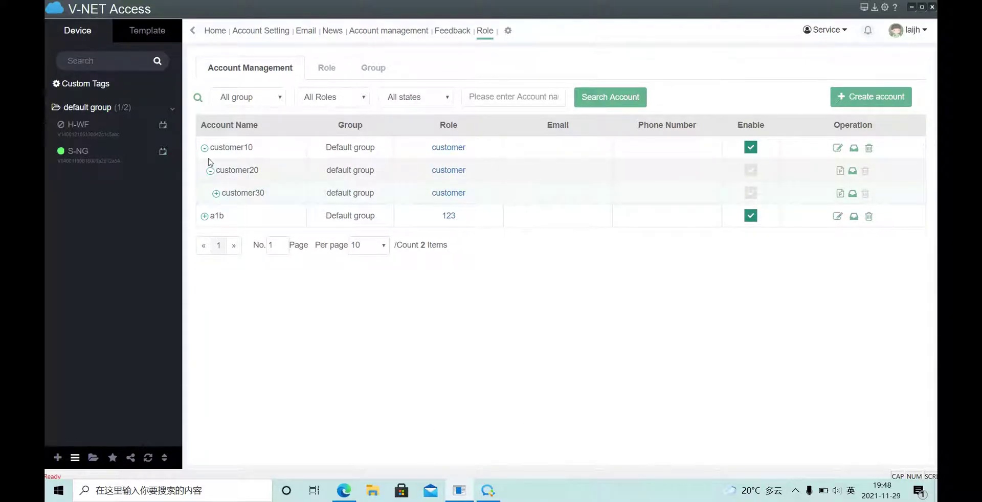
click(216, 193)
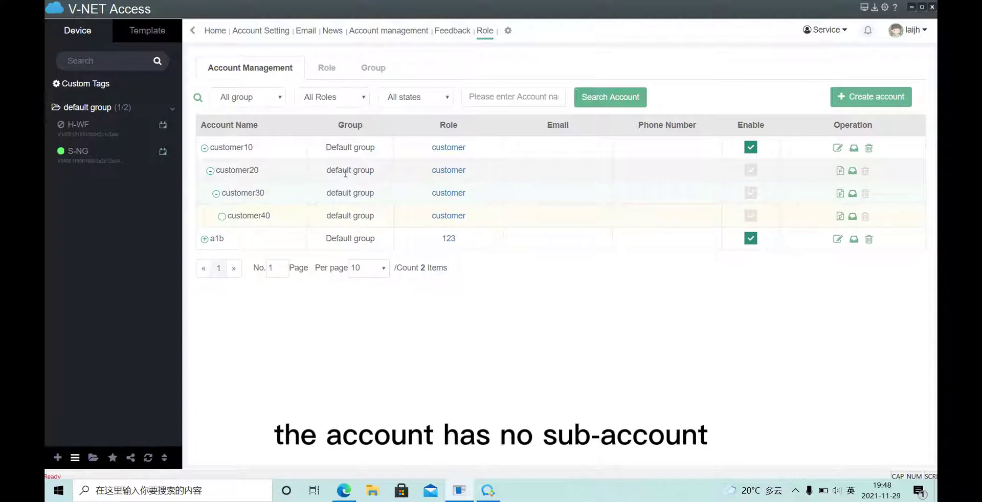
click(204, 148)
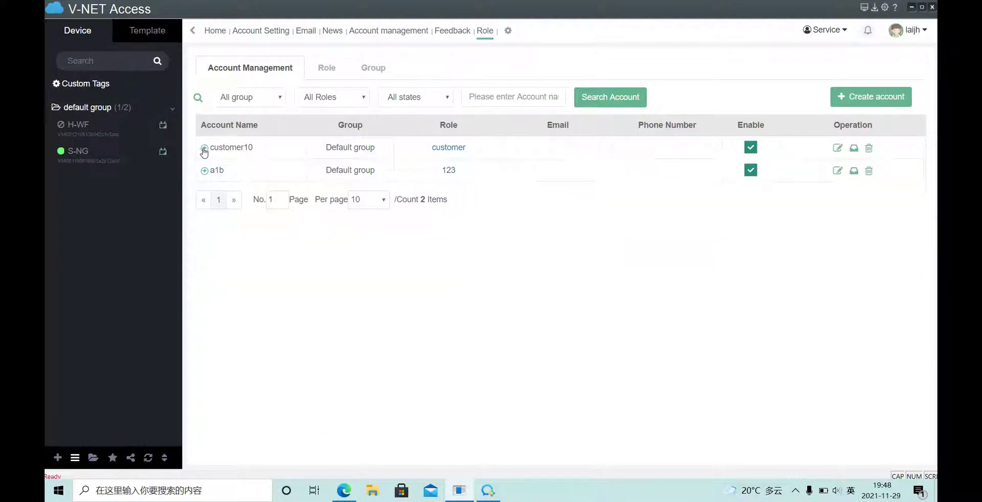
click(869, 148)
click(868, 149)
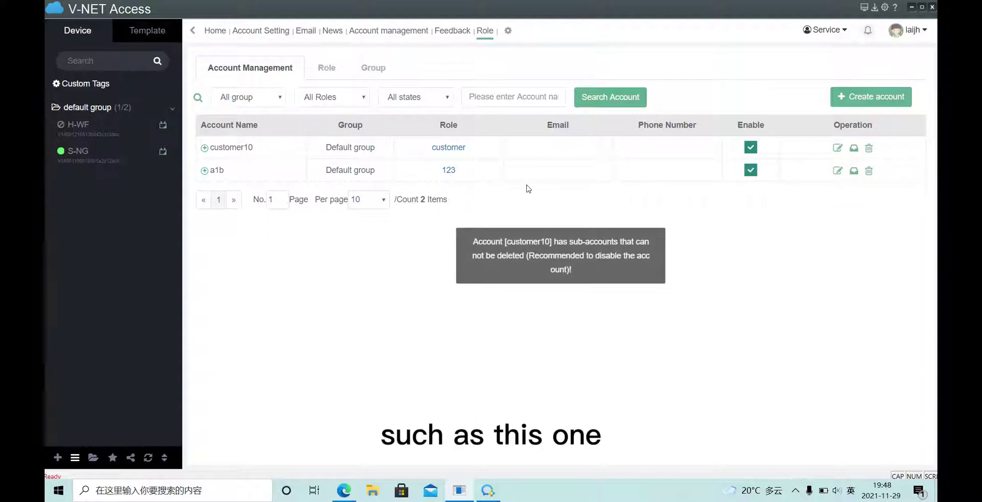
click(204, 148)
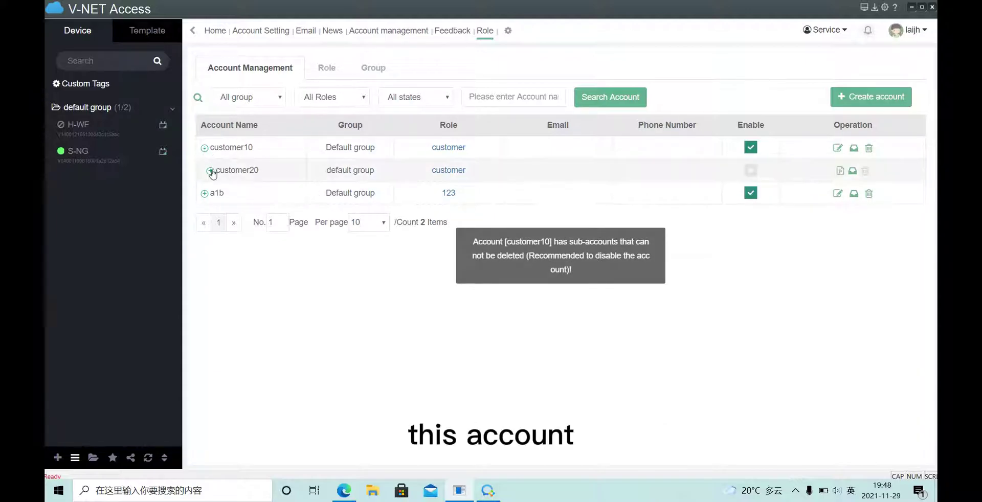
click(210, 172)
click(215, 194)
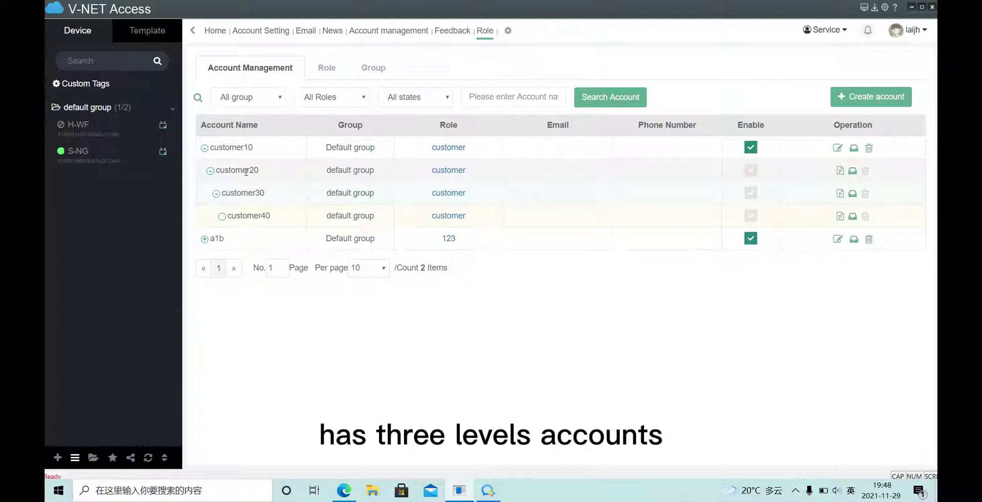
click(204, 149)
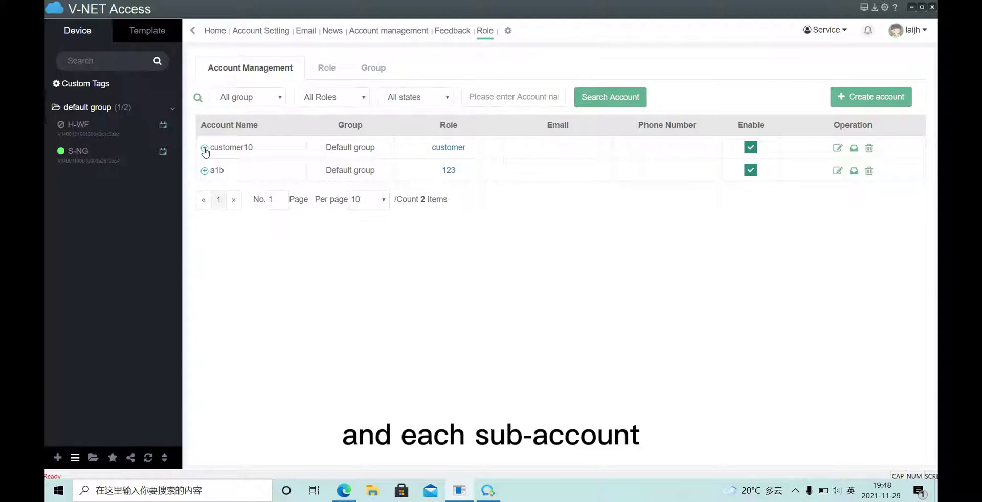
click(204, 148)
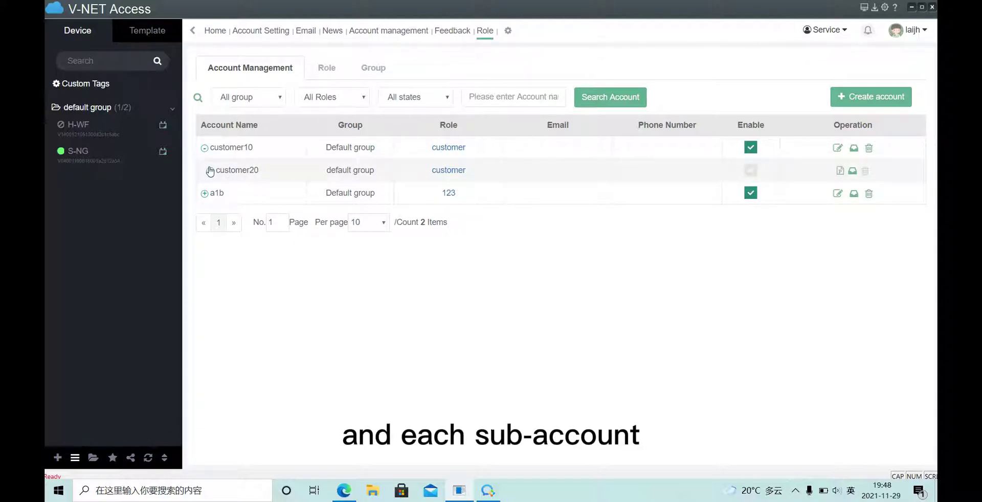
click(210, 171)
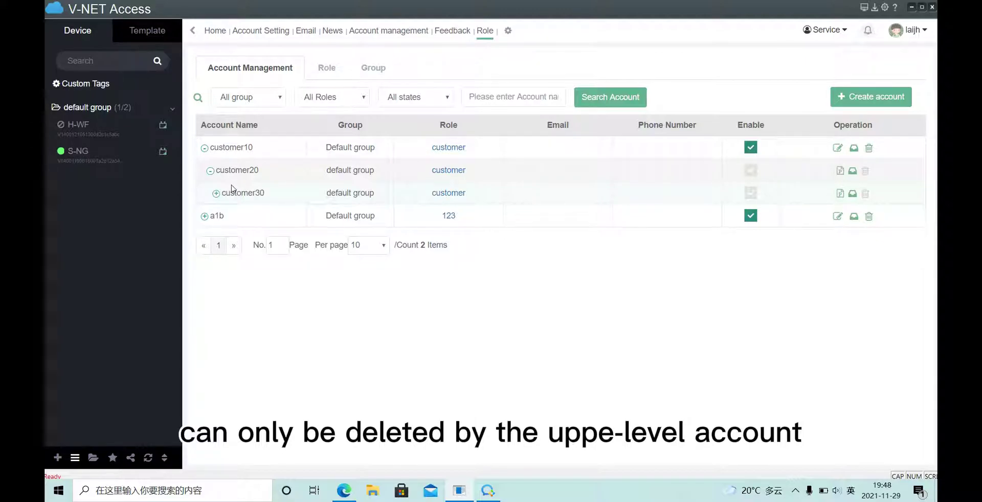
click(216, 193)
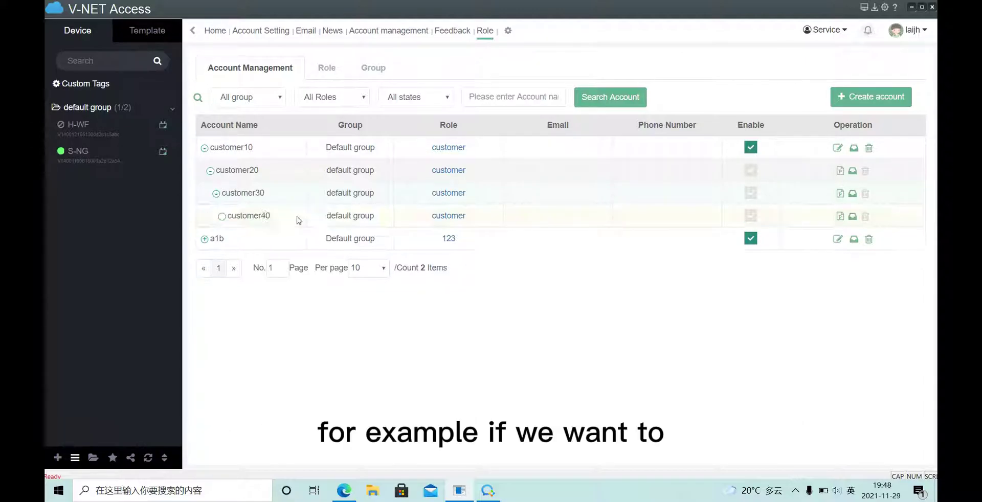
drag(264, 194, 222, 190)
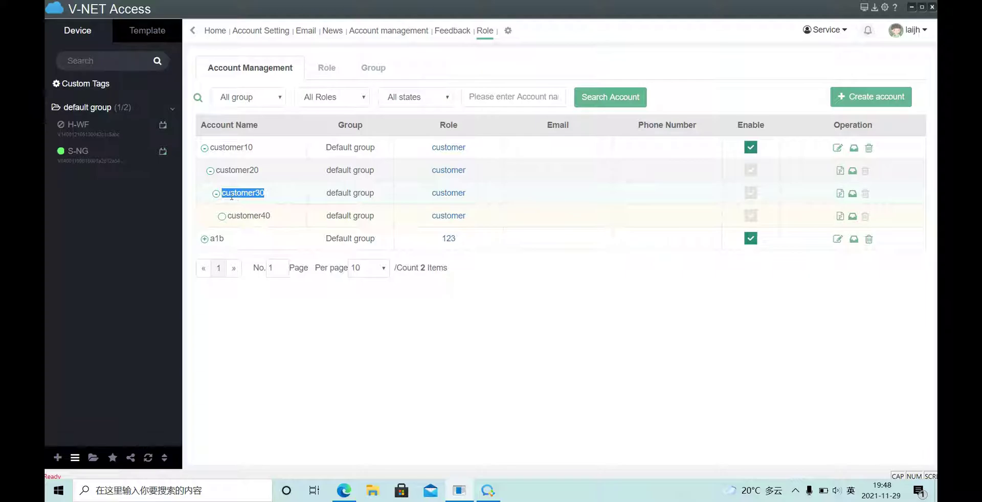
drag(261, 170, 217, 170)
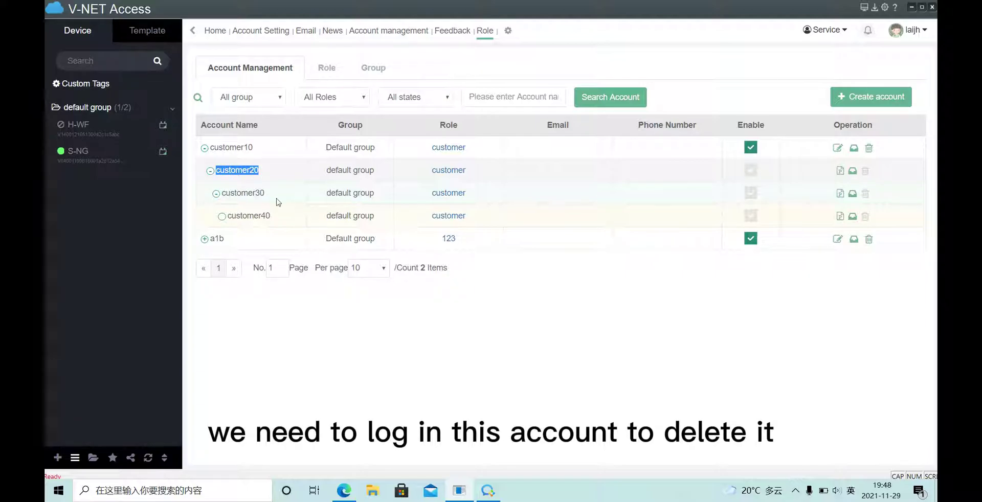
drag(264, 192, 220, 193)
click(215, 195)
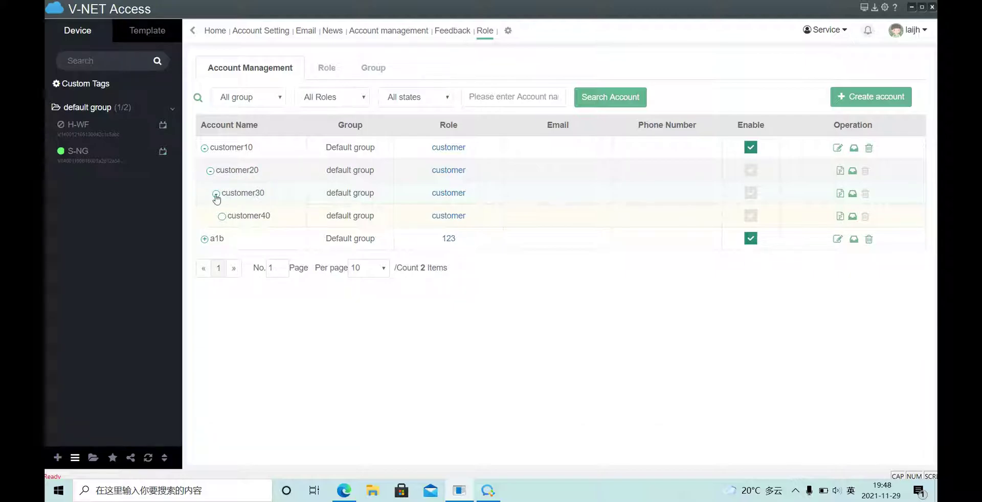
click(210, 171)
click(204, 148)
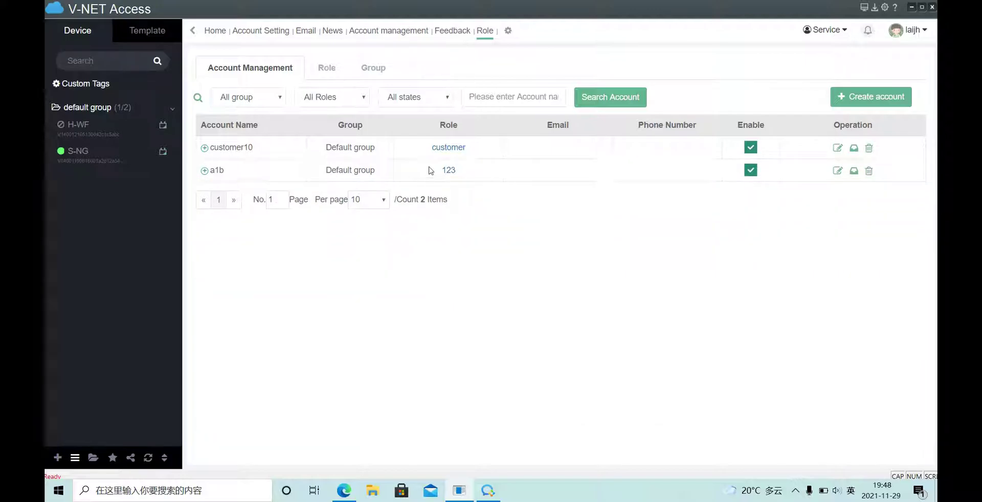